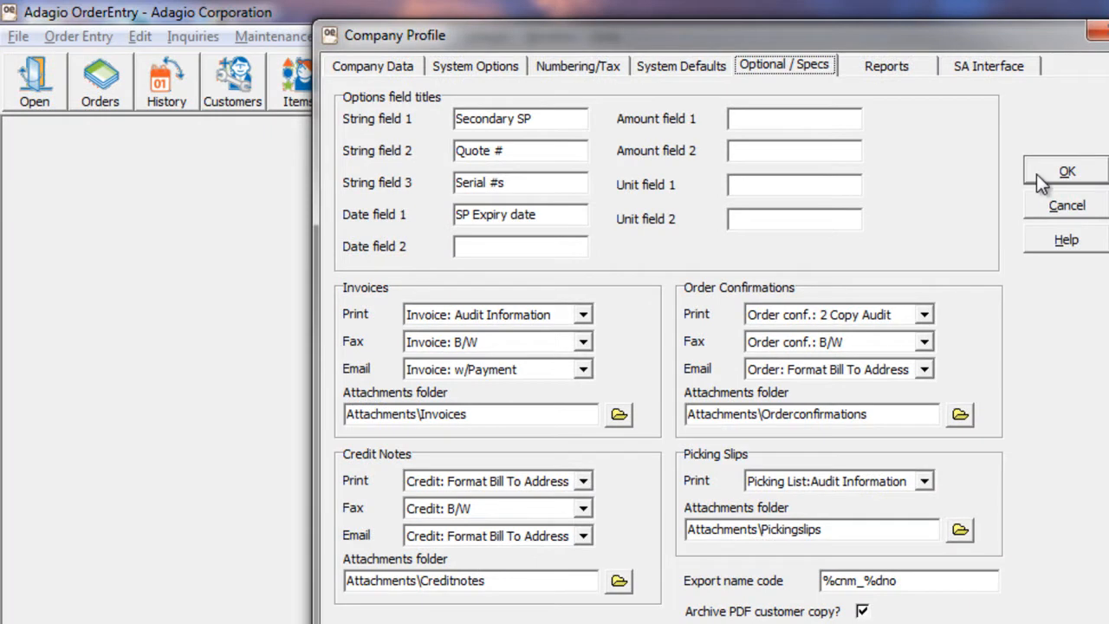
Accept the company profile settings and open the order confirmation printing options for Smyth Automotive's order.
click(1036, 174)
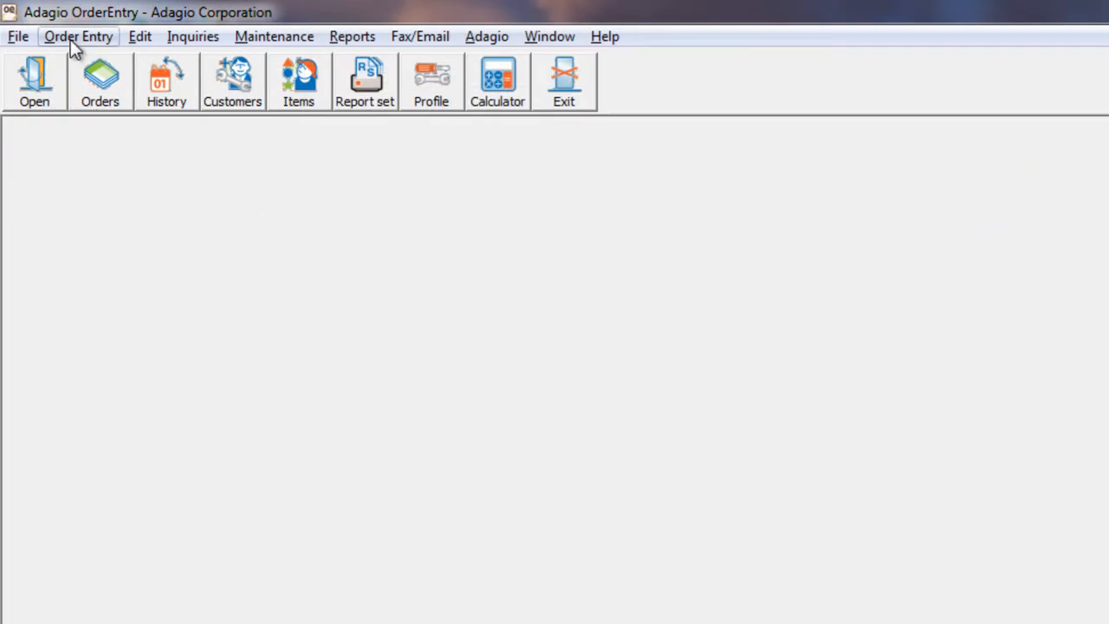
click(73, 36)
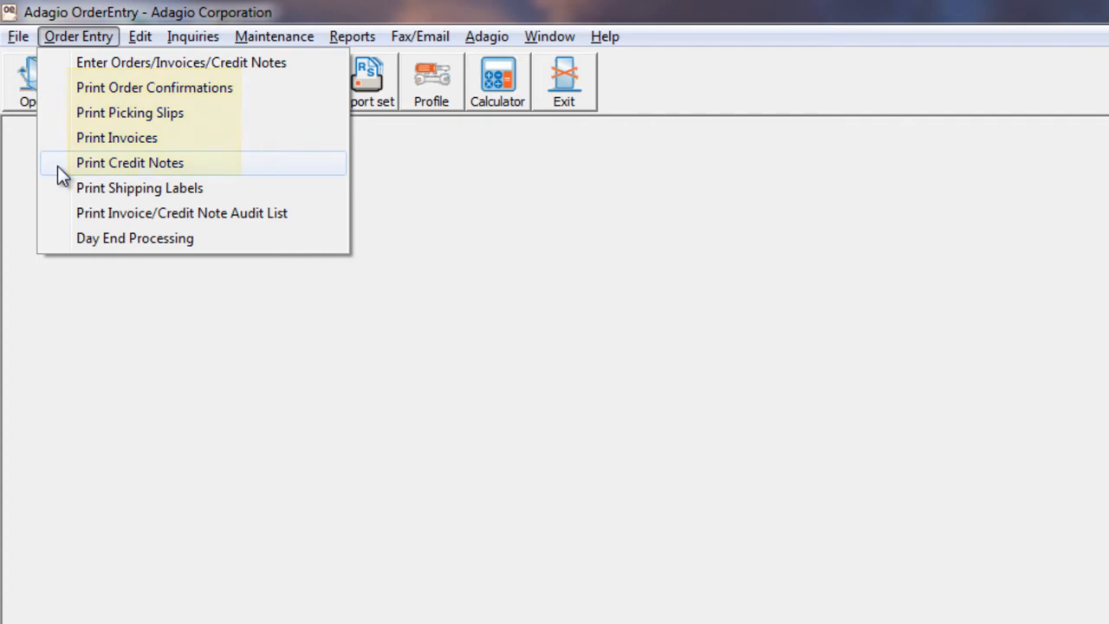
click(58, 65)
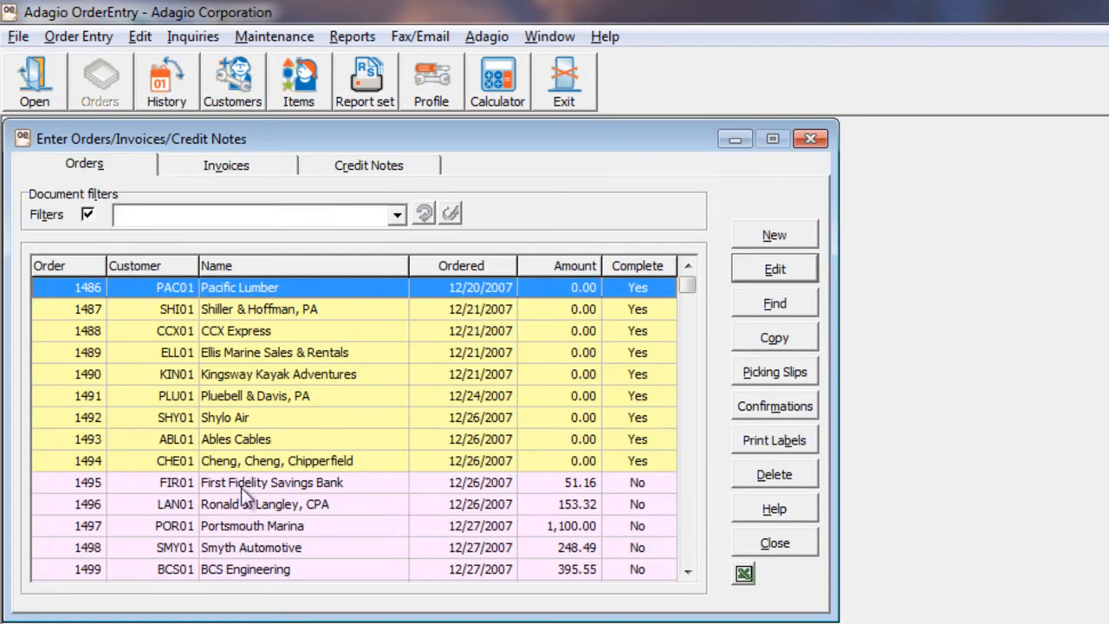
click(251, 543)
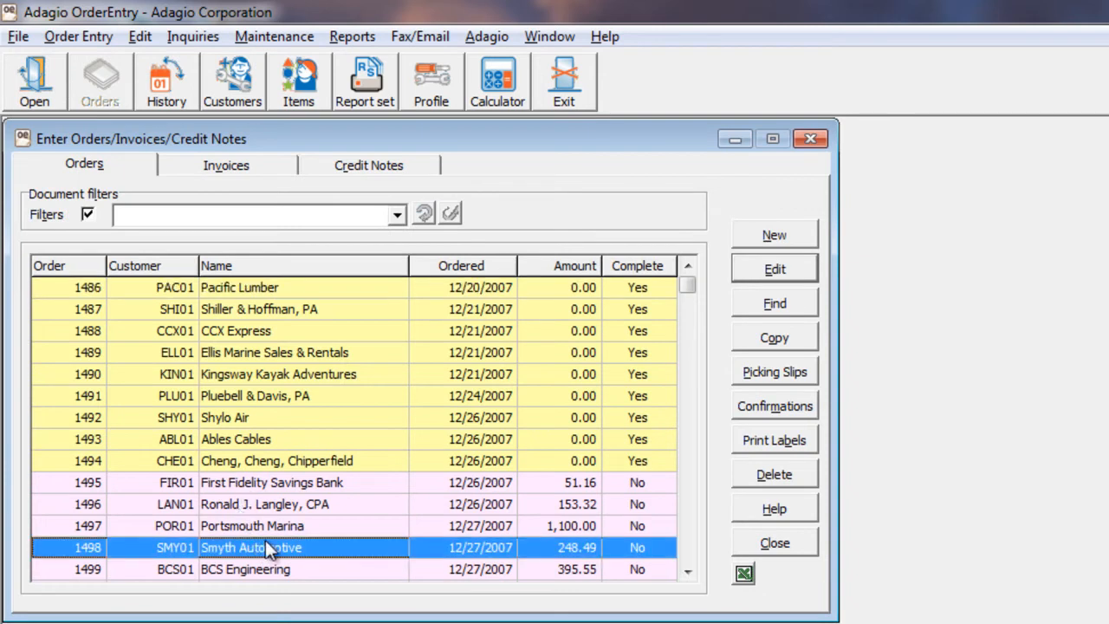
click(743, 412)
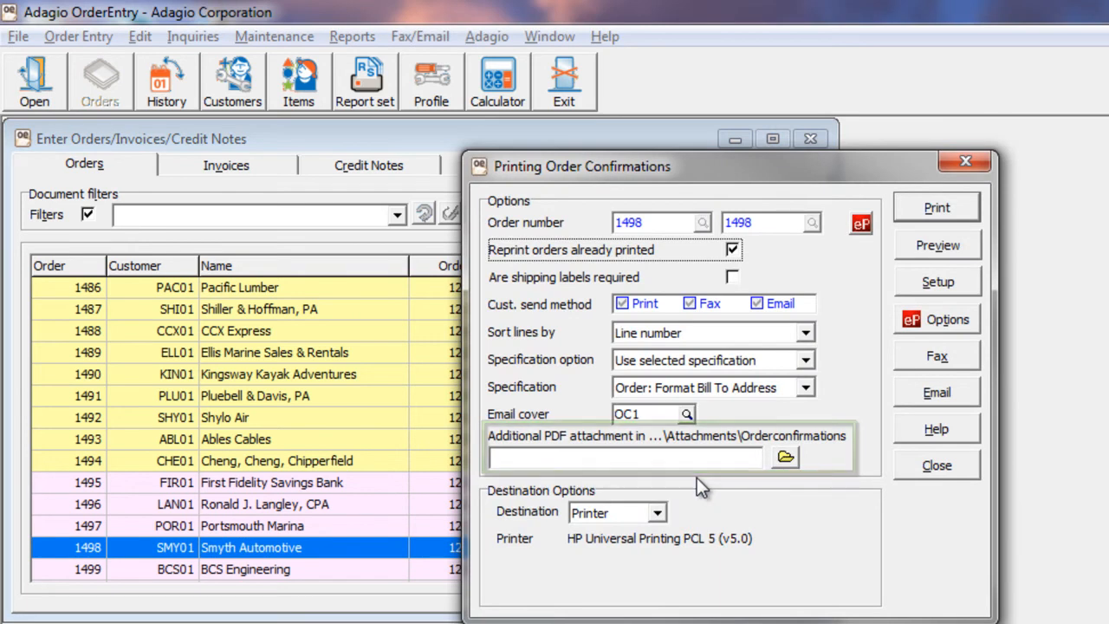
Add SaleBrochureJuly2013.pdf from the OrderConfirmations folder as the additional PDF attachment for the order confirmation.
click(786, 459)
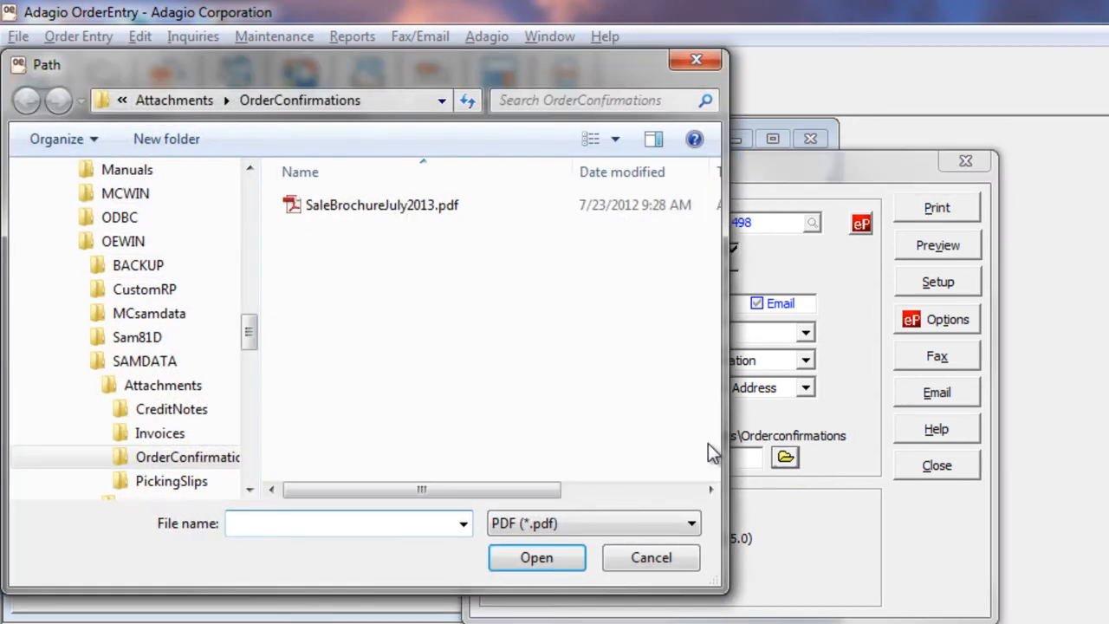
click(347, 211)
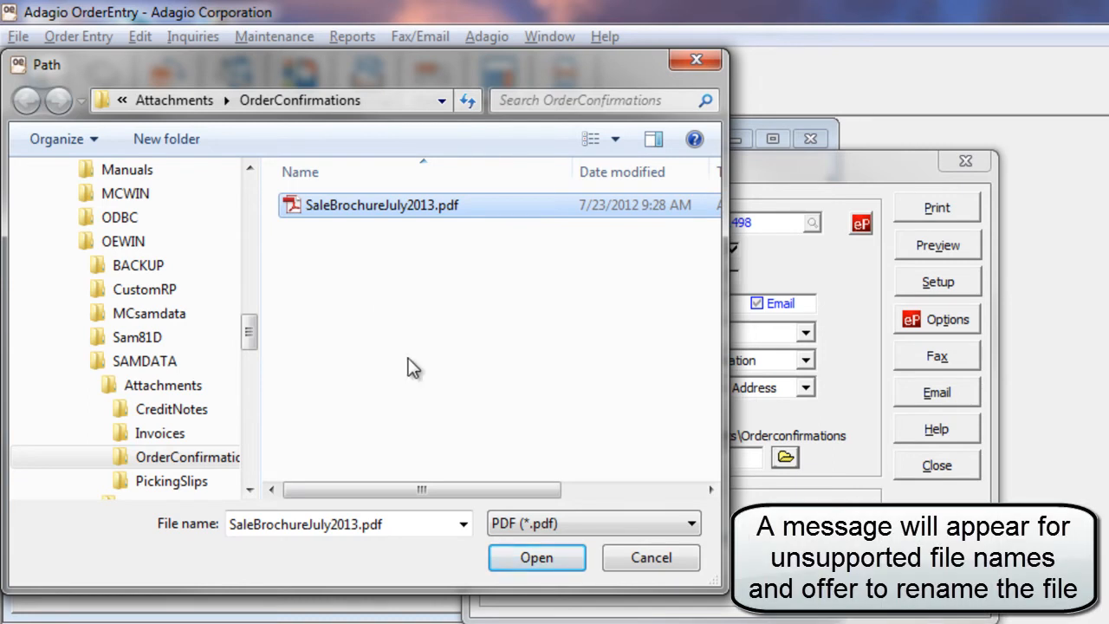
click(502, 556)
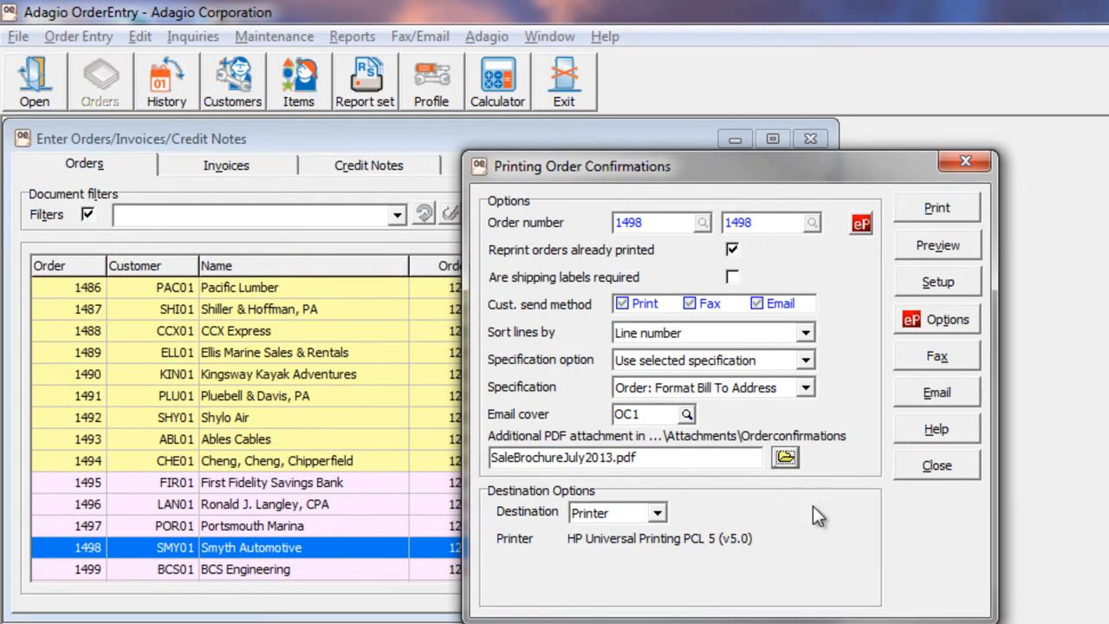
Email the order confirmation using the Add to Queue option and confirm that everything printed OK.
click(902, 401)
click(662, 426)
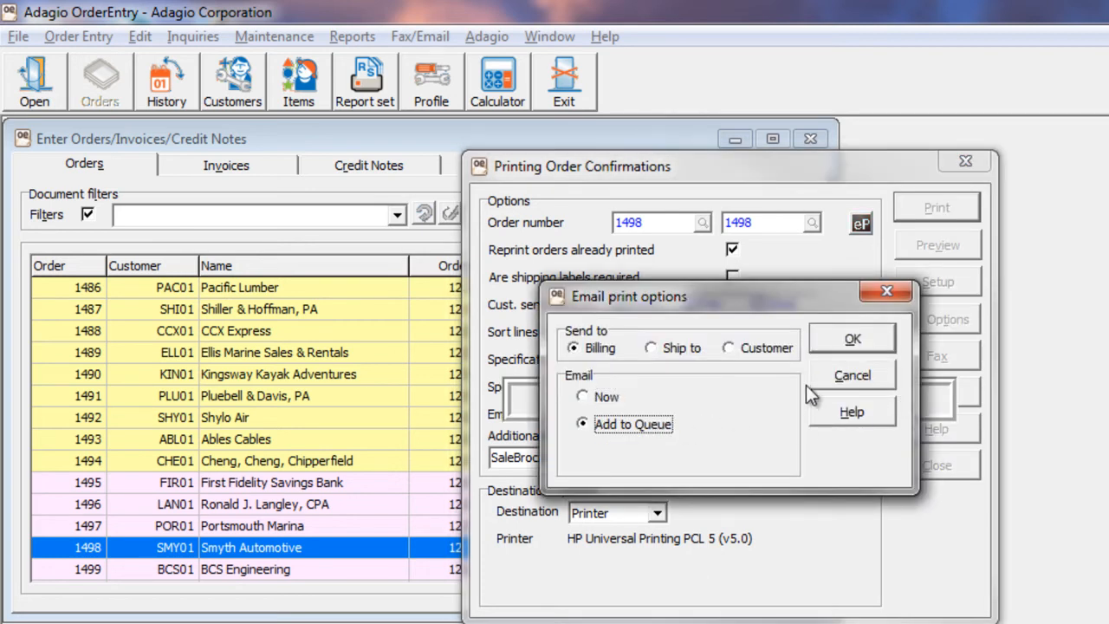
click(827, 348)
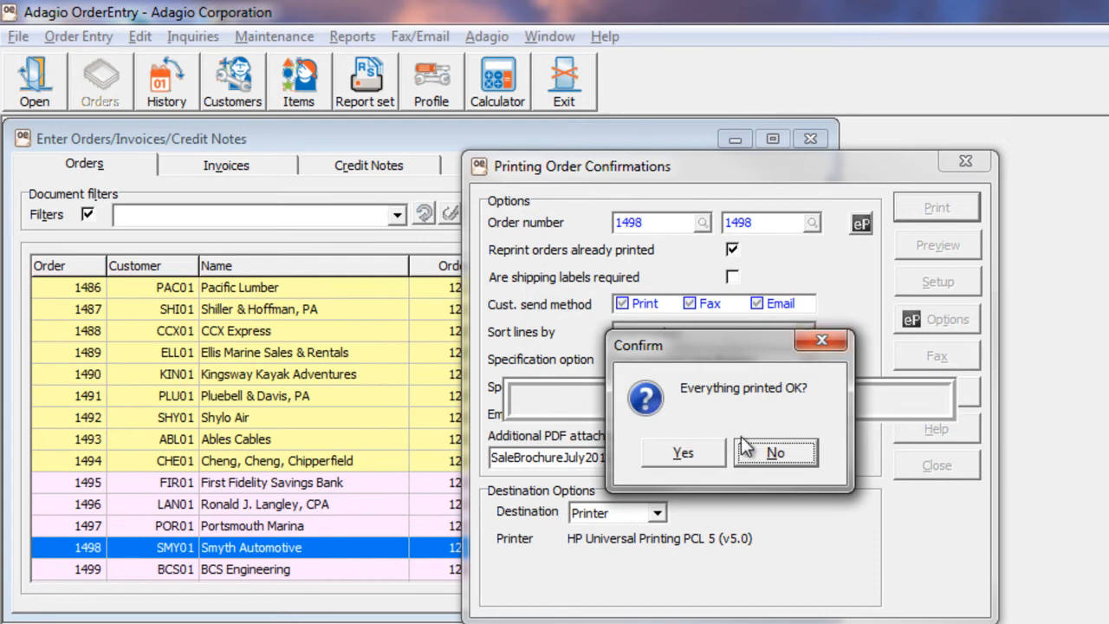
click(710, 452)
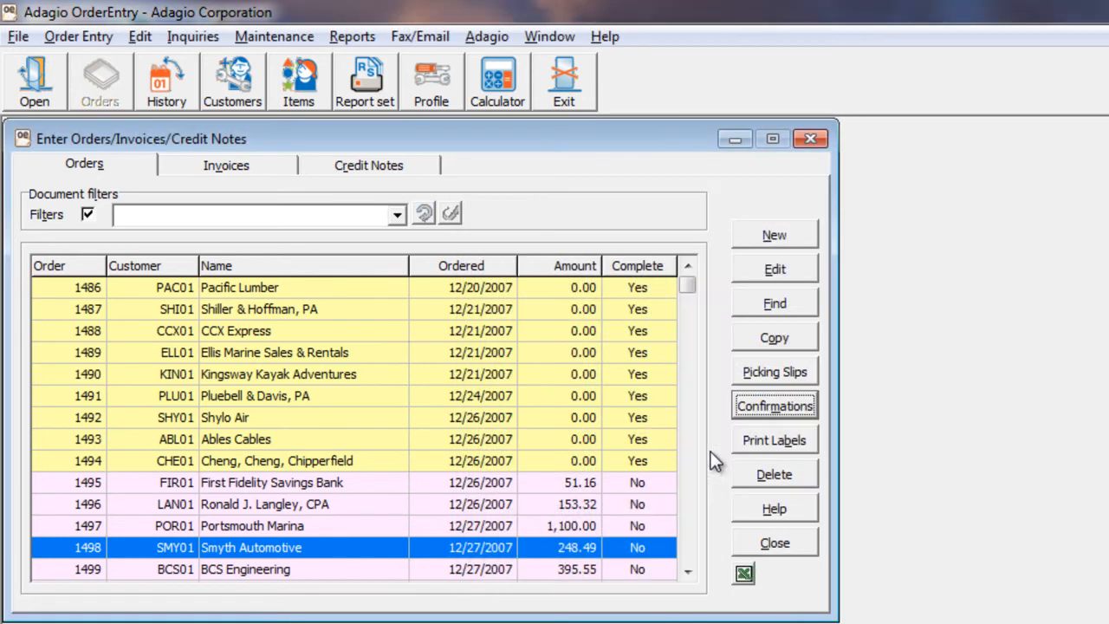
Attach CustomsInstructions.docx and FreightCalculation.xlsx from the CompanyDocs folder to Smyth Automotive's entry in the email queue.
click(397, 42)
click(423, 202)
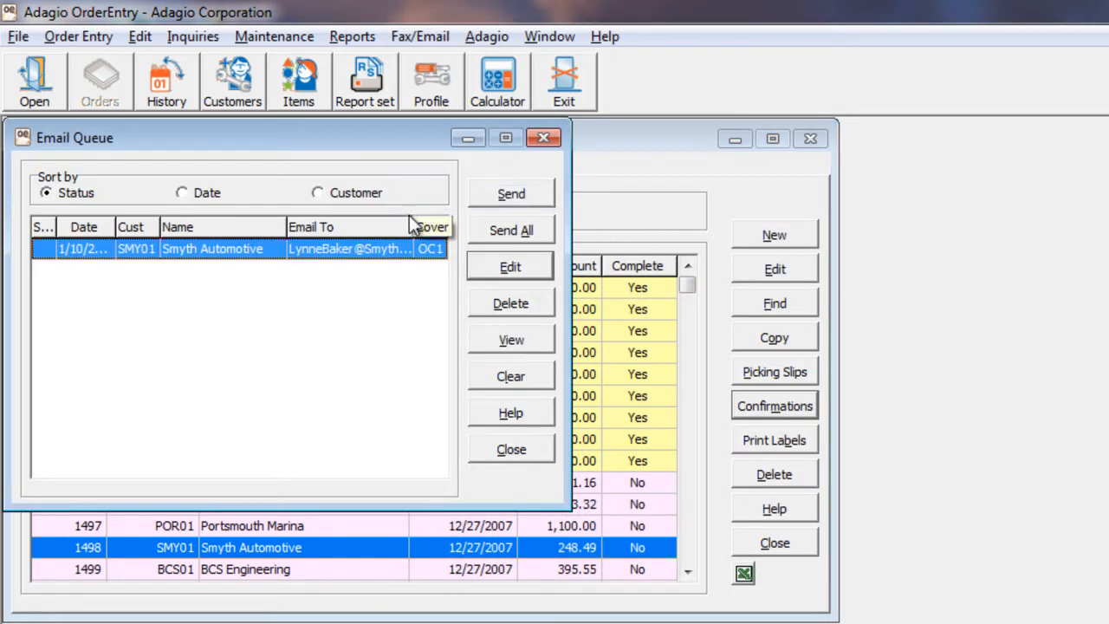
double_click(232, 251)
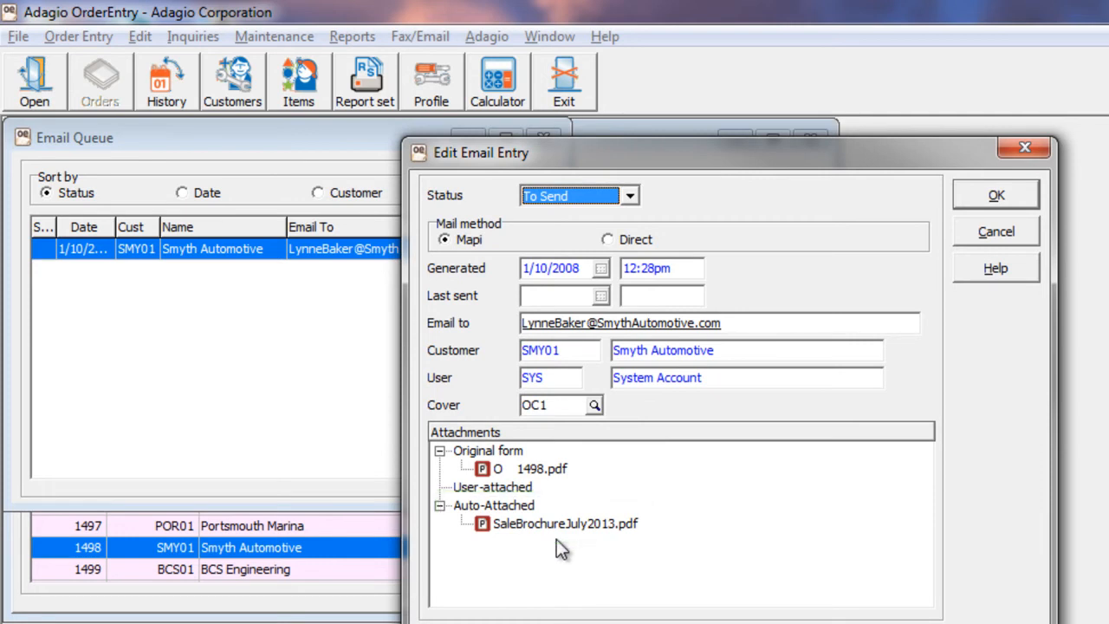
click(511, 488)
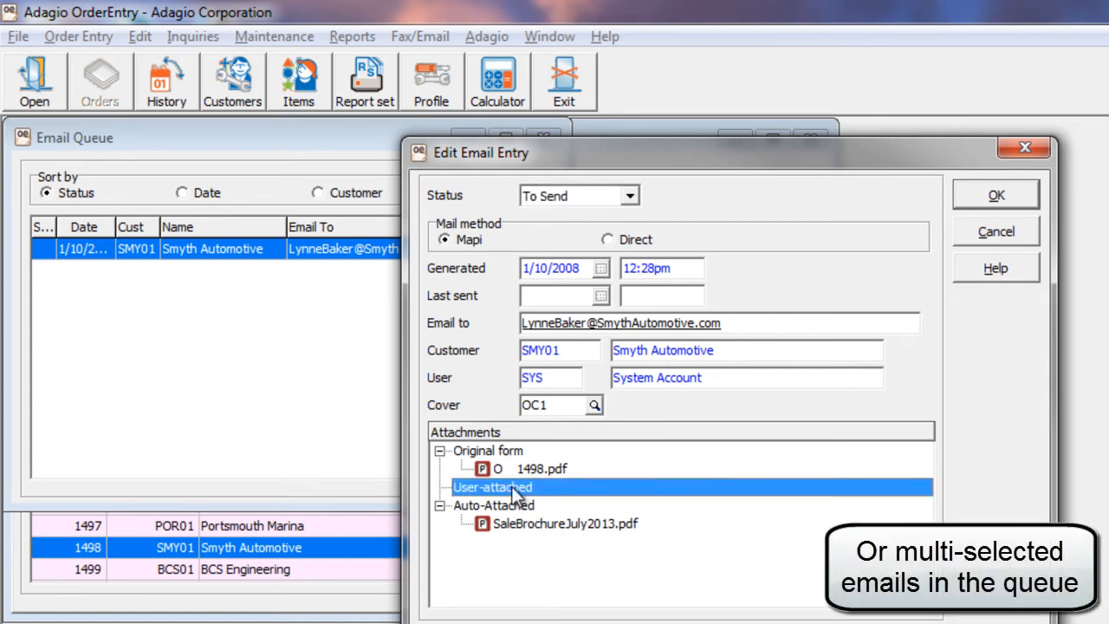
right_click(511, 489)
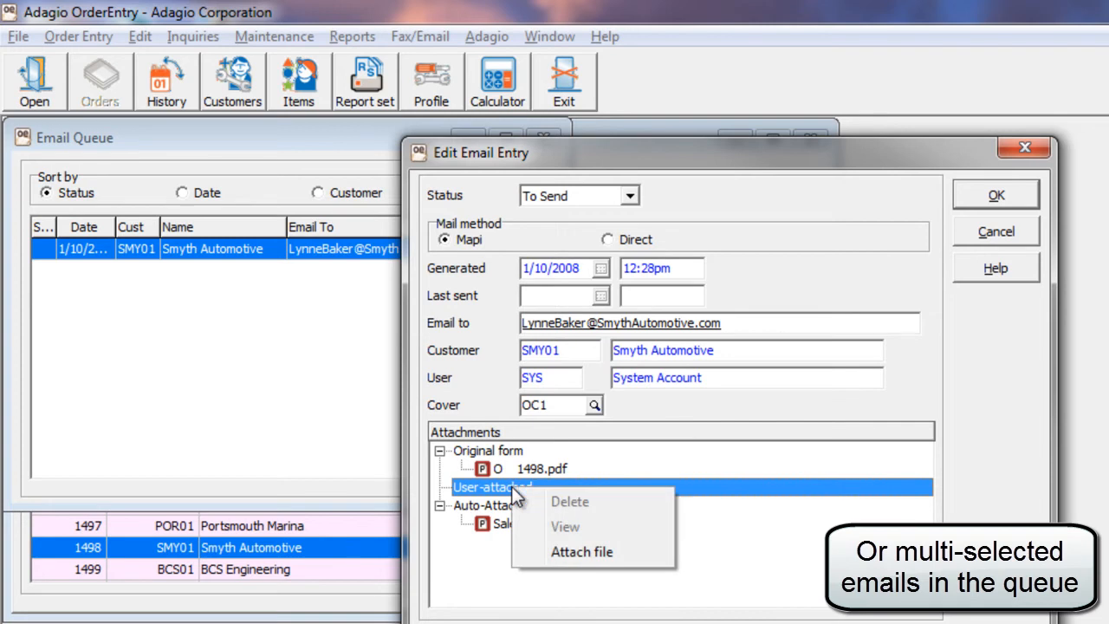
click(536, 551)
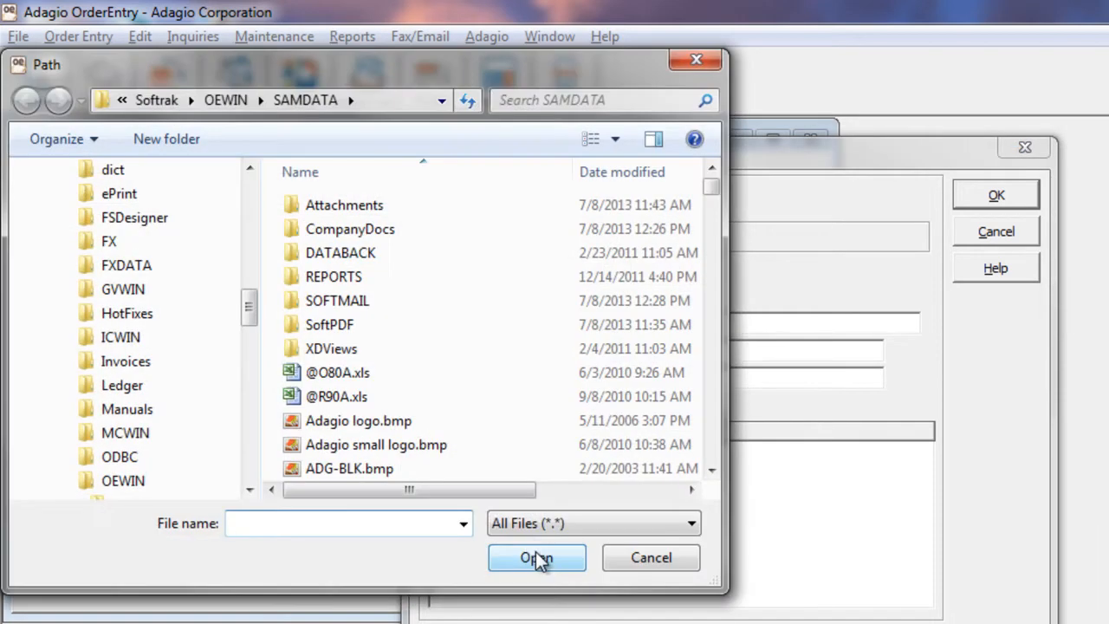
double_click(337, 230)
drag(352, 273, 372, 200)
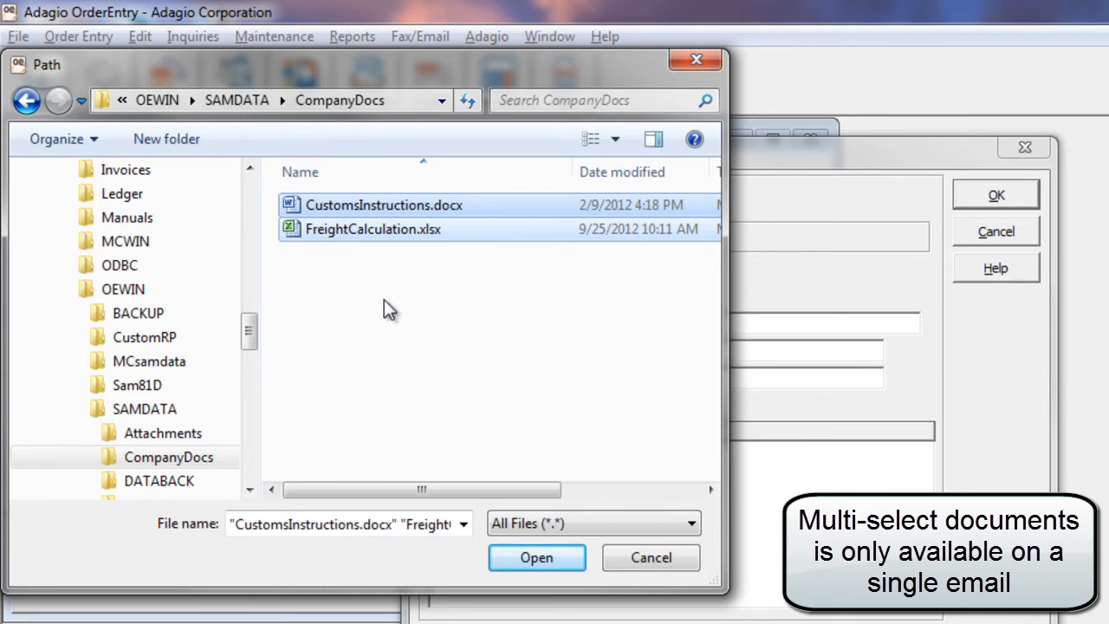
click(520, 559)
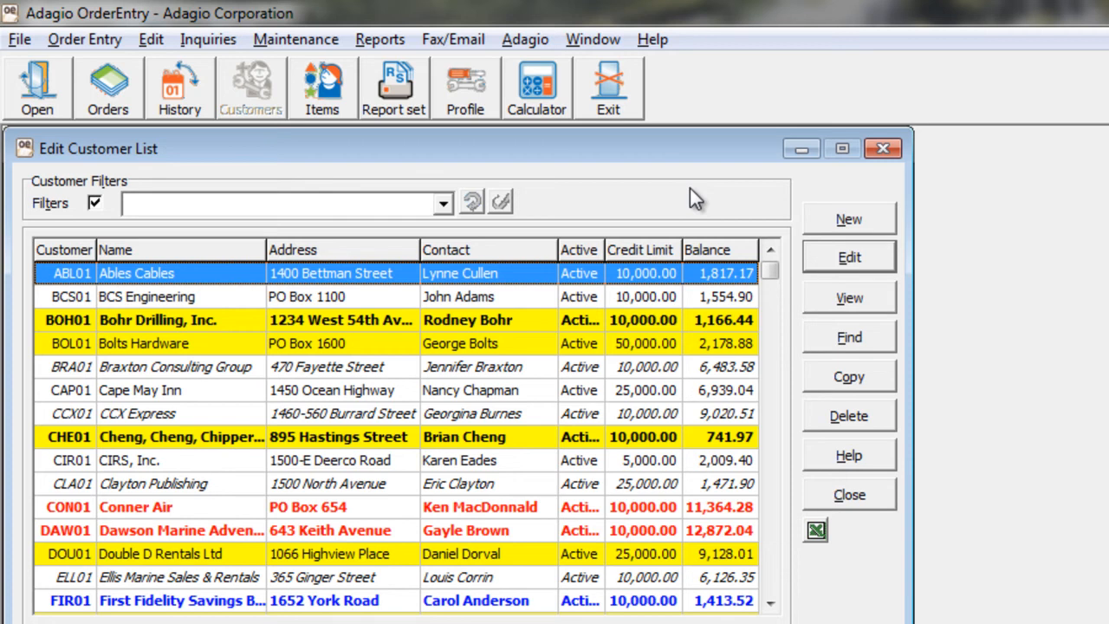
Set the preferred send method of customer Ables Cables to Email in its invoicing options and save the customer.
click(815, 264)
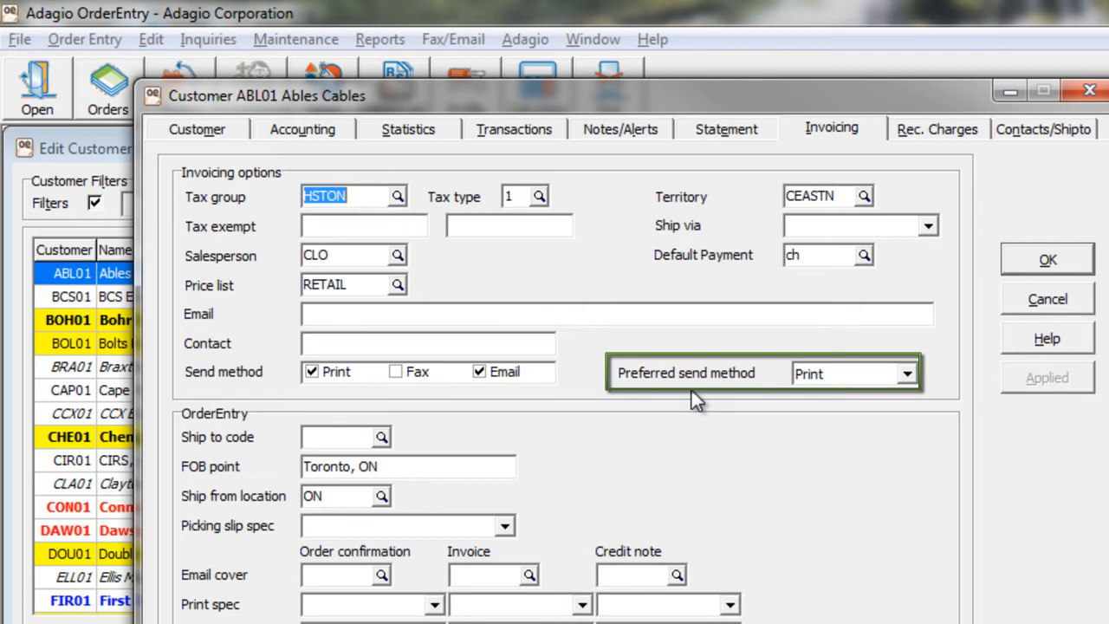
click(905, 374)
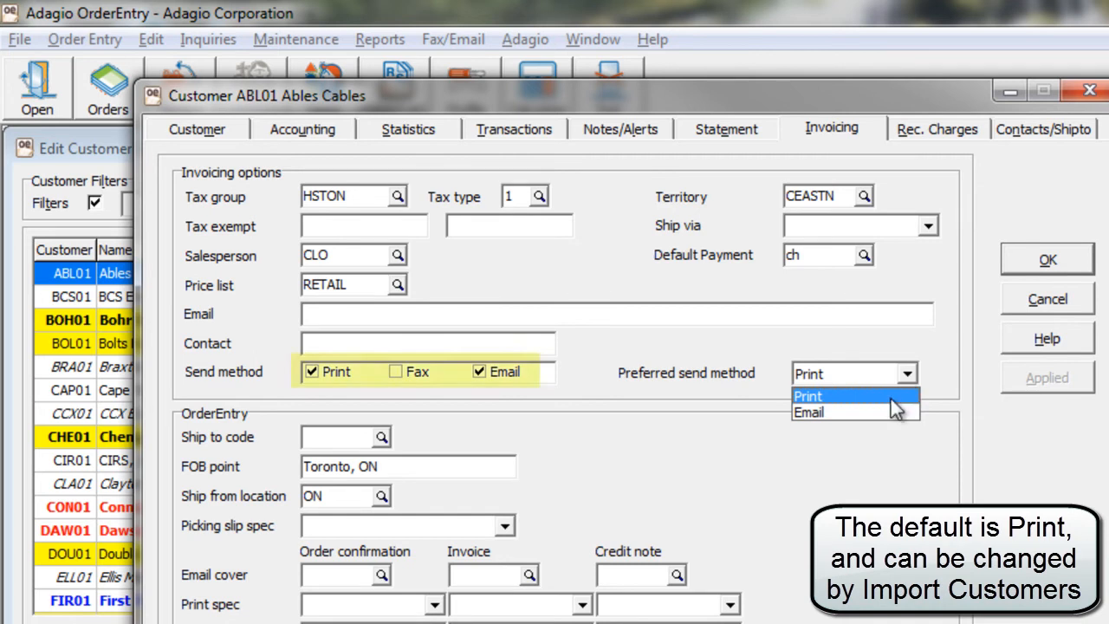
click(888, 410)
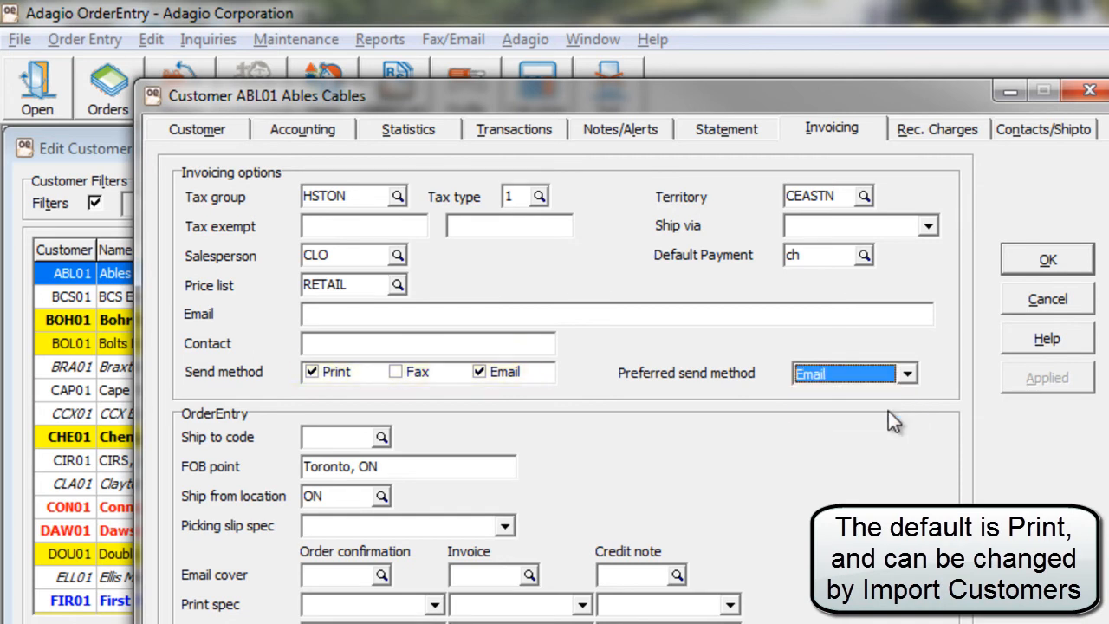
click(1045, 265)
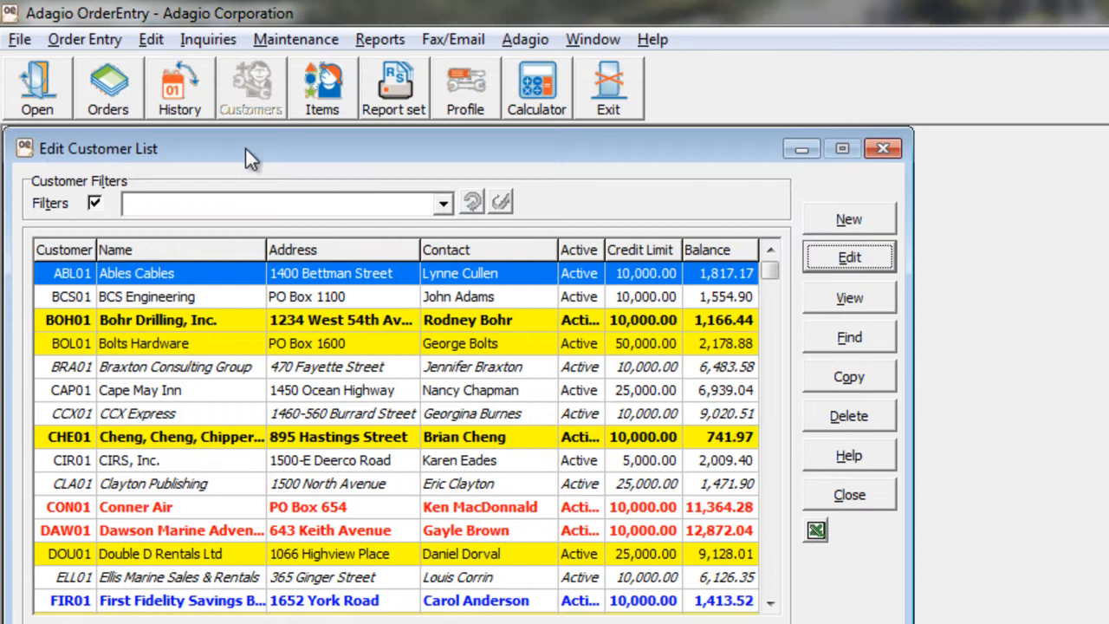
Email the invoices for the full number range with Match preferred send method enabled.
click(72, 39)
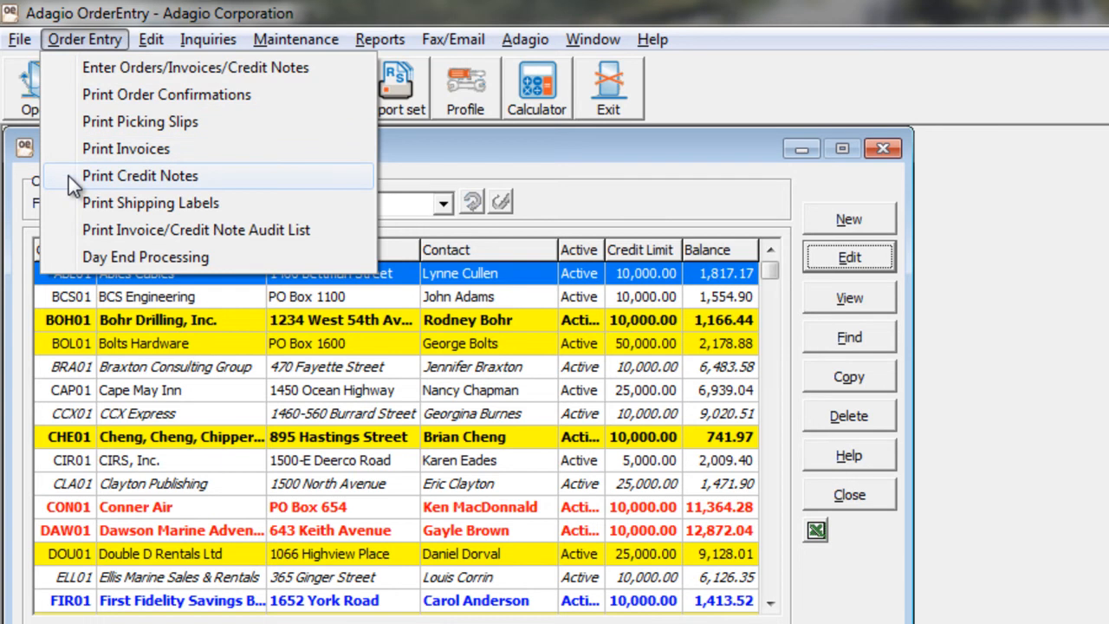
click(60, 147)
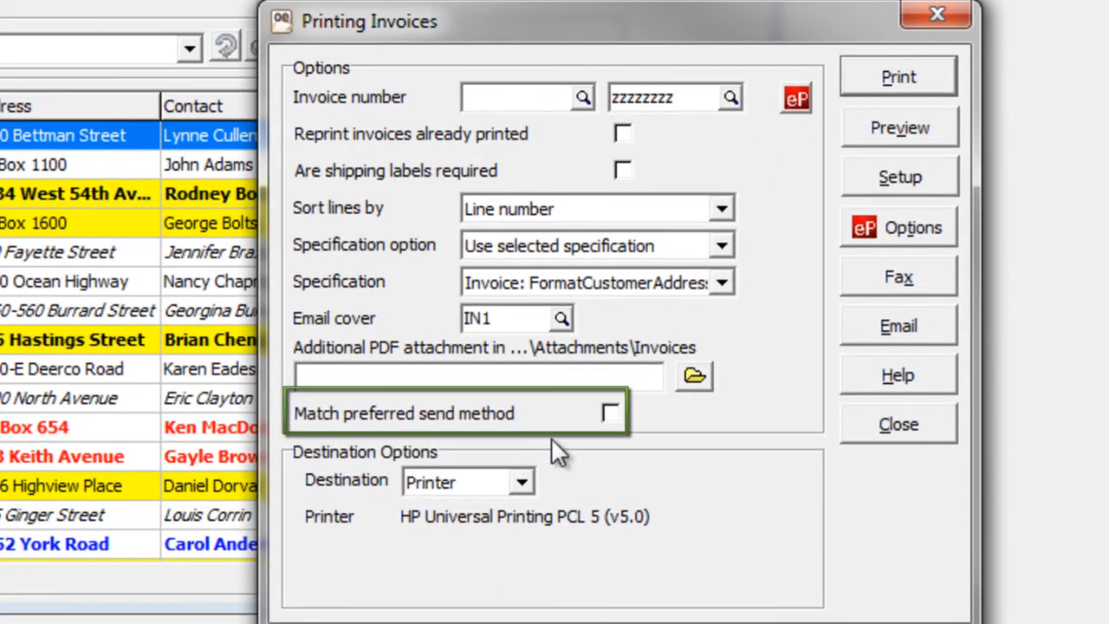
click(610, 414)
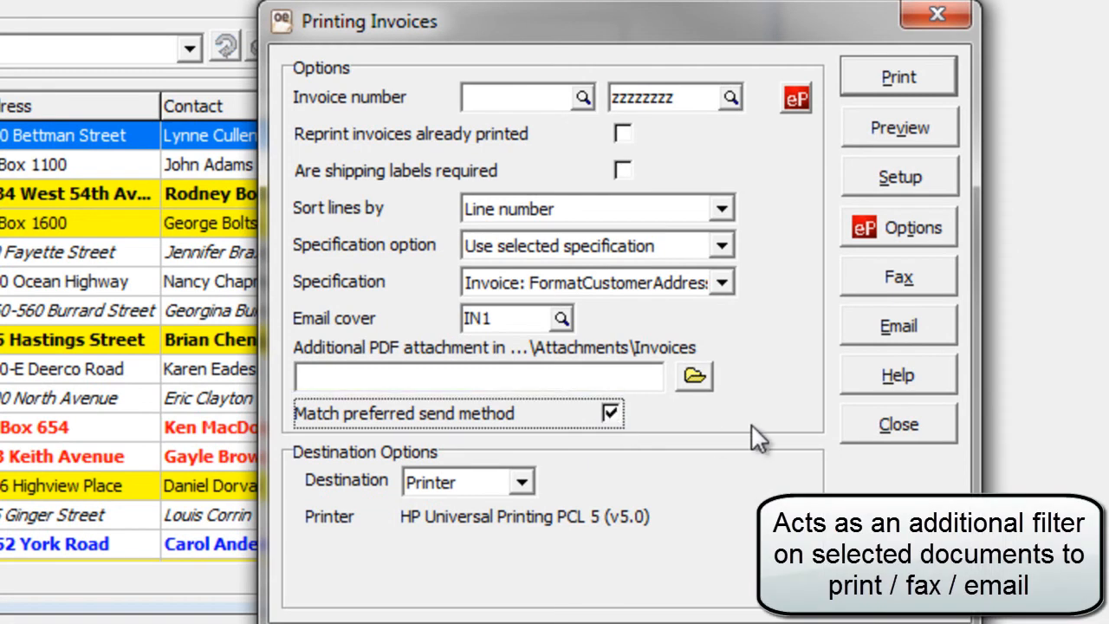
click(851, 331)
click(783, 260)
click(578, 417)
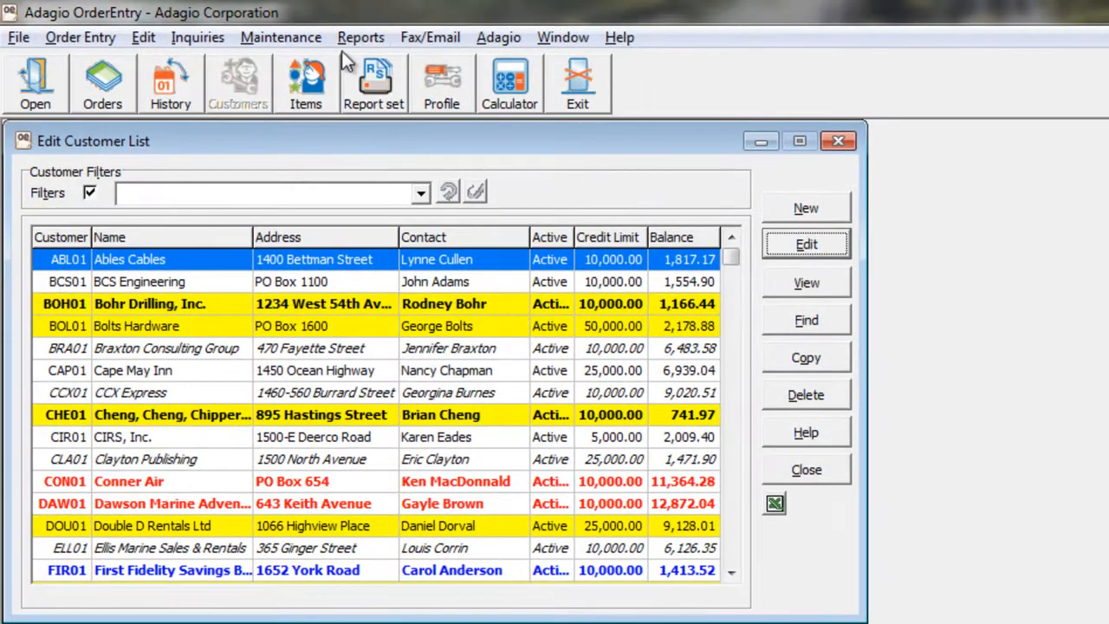
Review the Ables Cables invoice entry in the email queue, and close the queue.
click(342, 28)
mouse_move(409, 32)
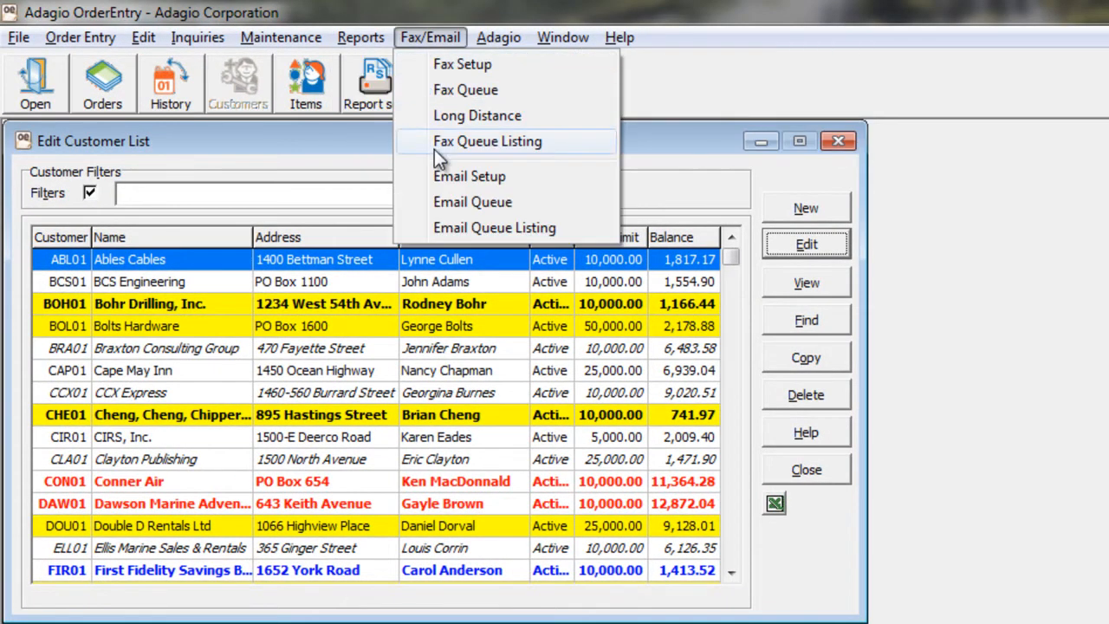
click(436, 200)
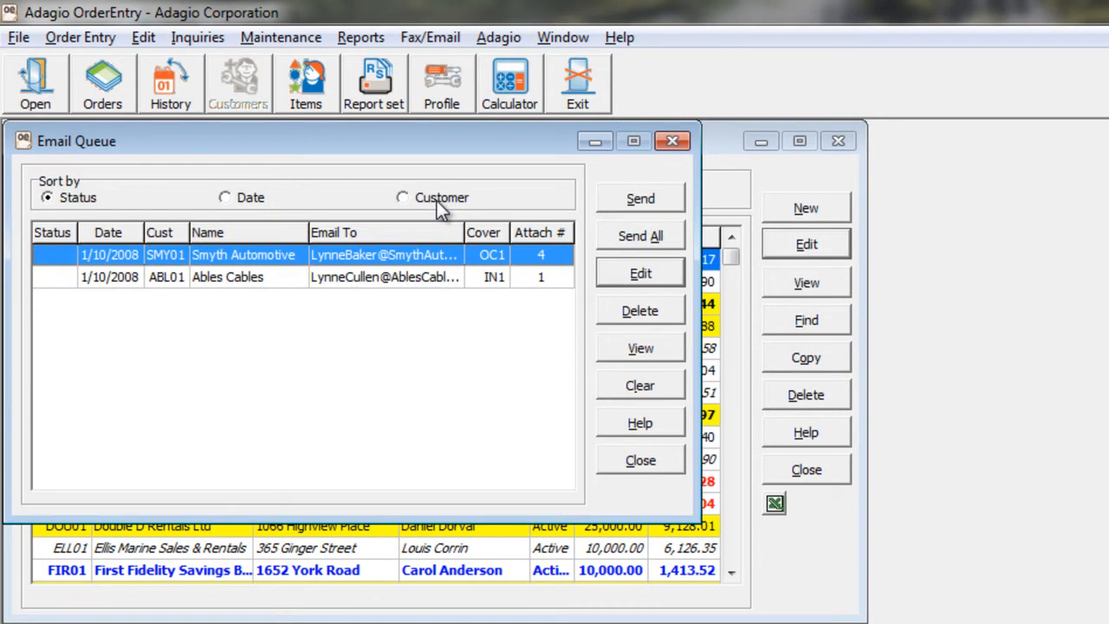
click(403, 284)
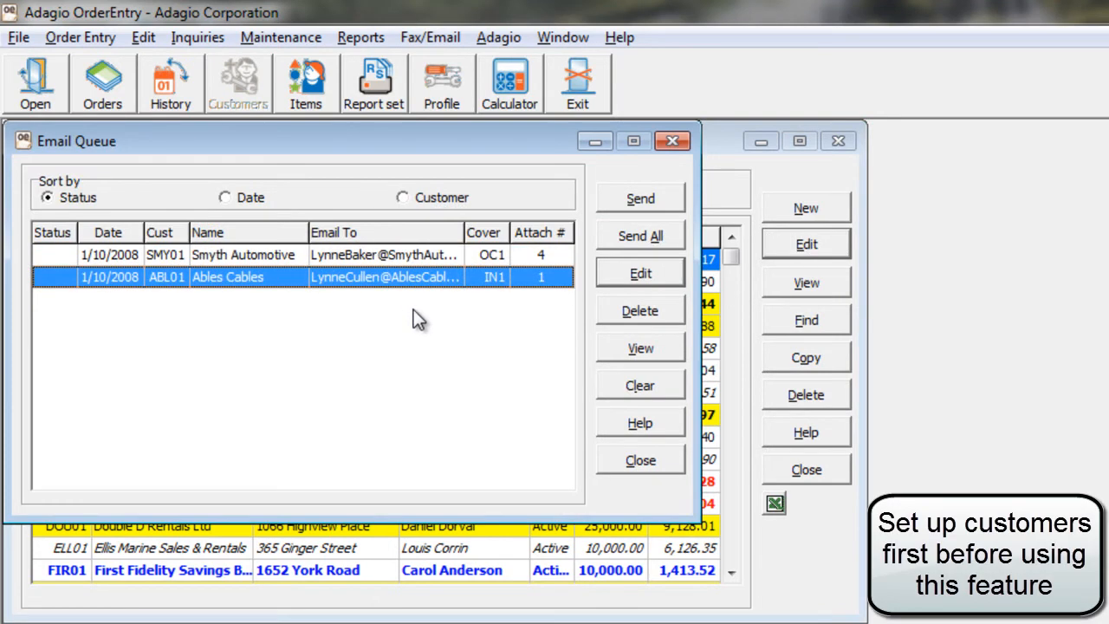
click(633, 460)
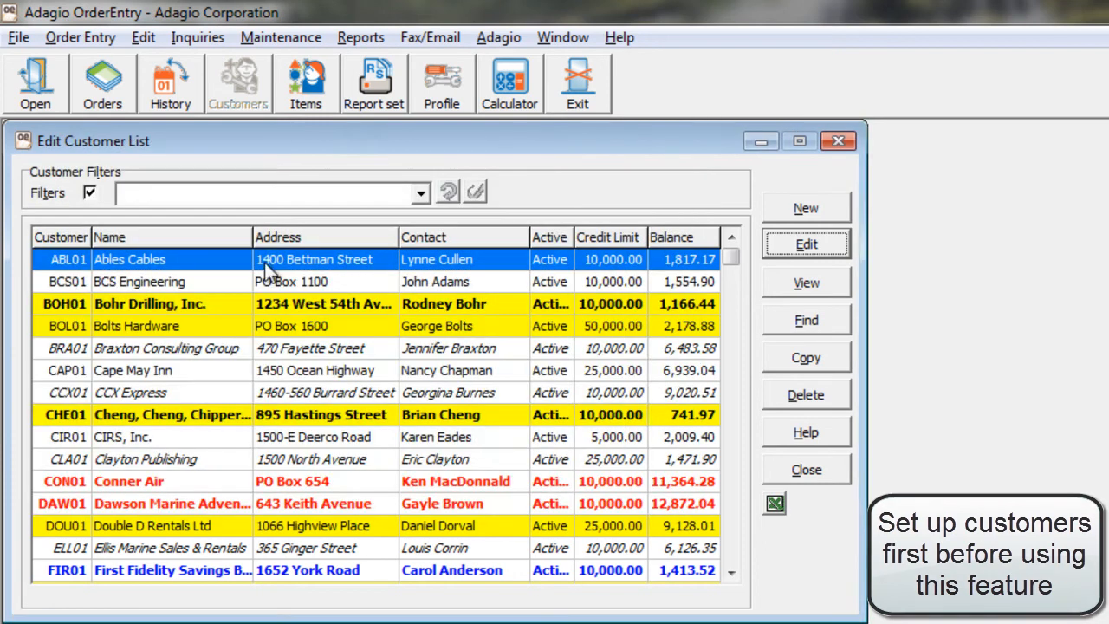
Examine the picking slip printing options, including the additional PDF attachment and email cover, and close them.
click(66, 41)
click(66, 115)
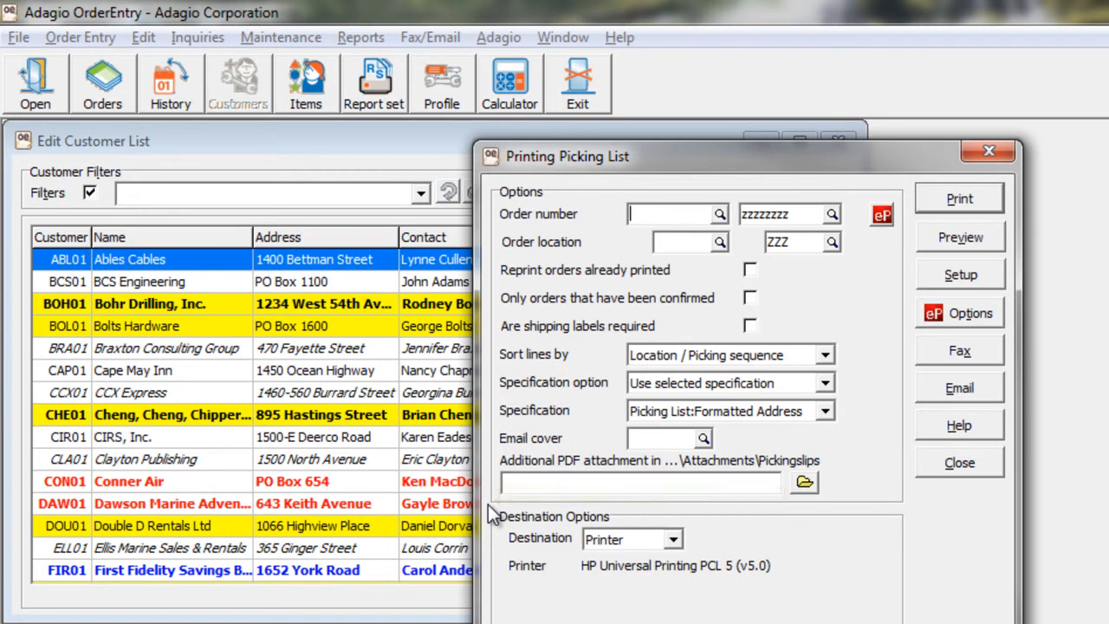
click(930, 470)
Open the order confirmation printing options for Portsmouth Marina's order.
click(97, 82)
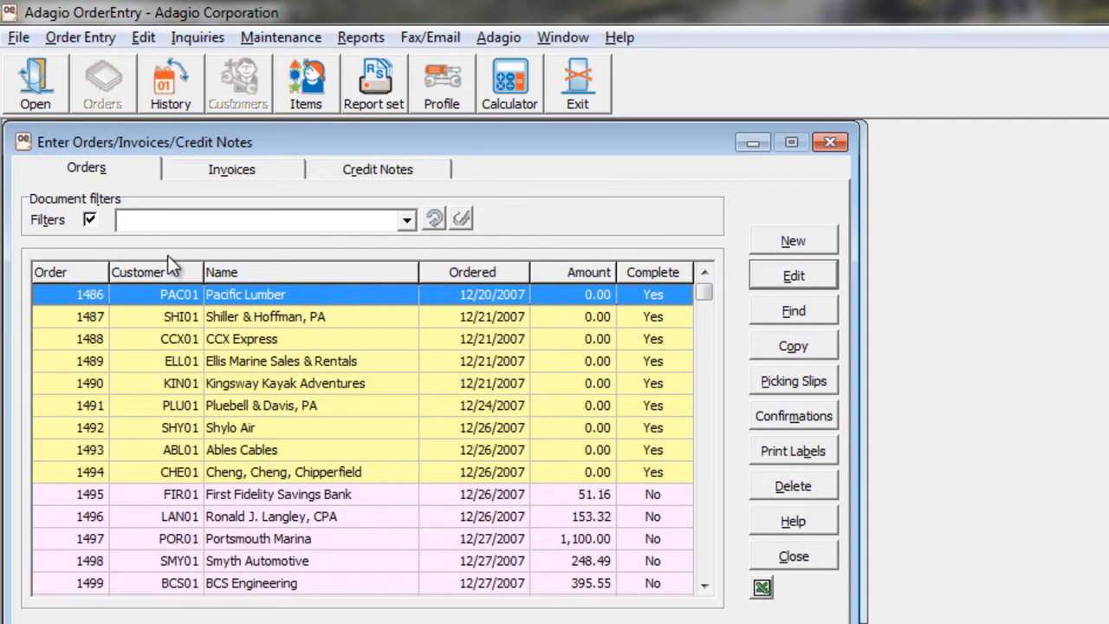
click(258, 539)
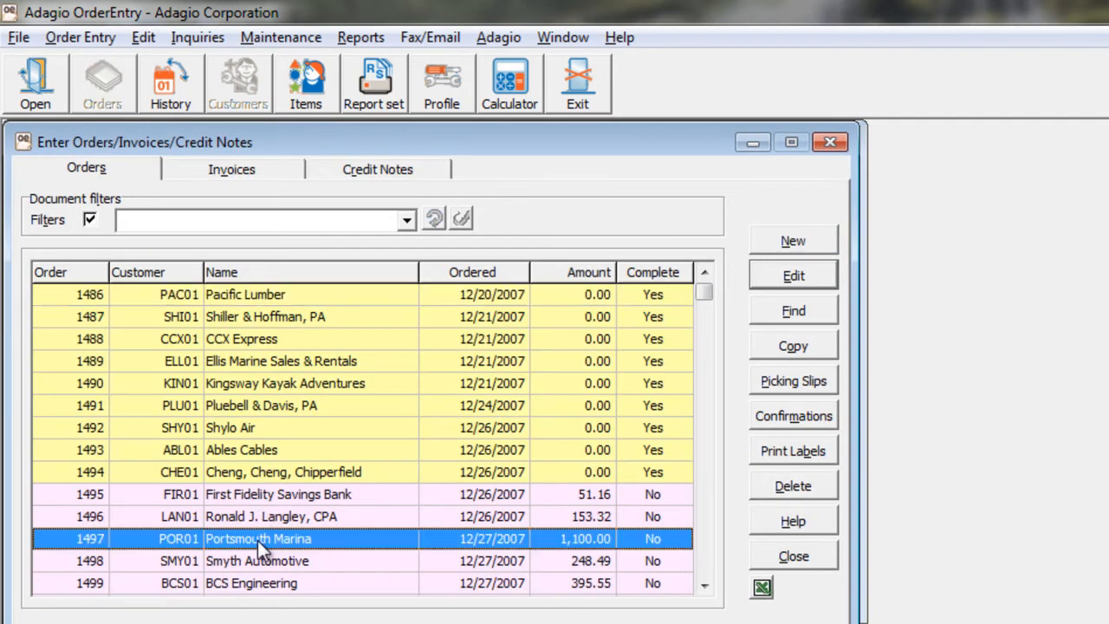
click(762, 419)
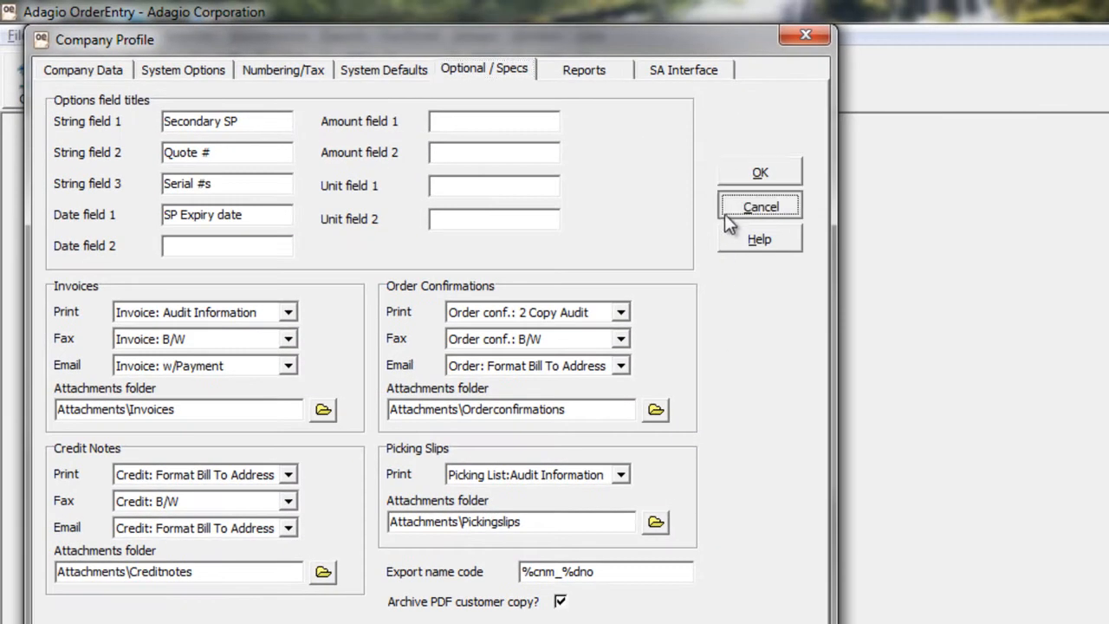
Close the company profile after checking its attachment folders, export name code and PDF archiving option.
click(728, 208)
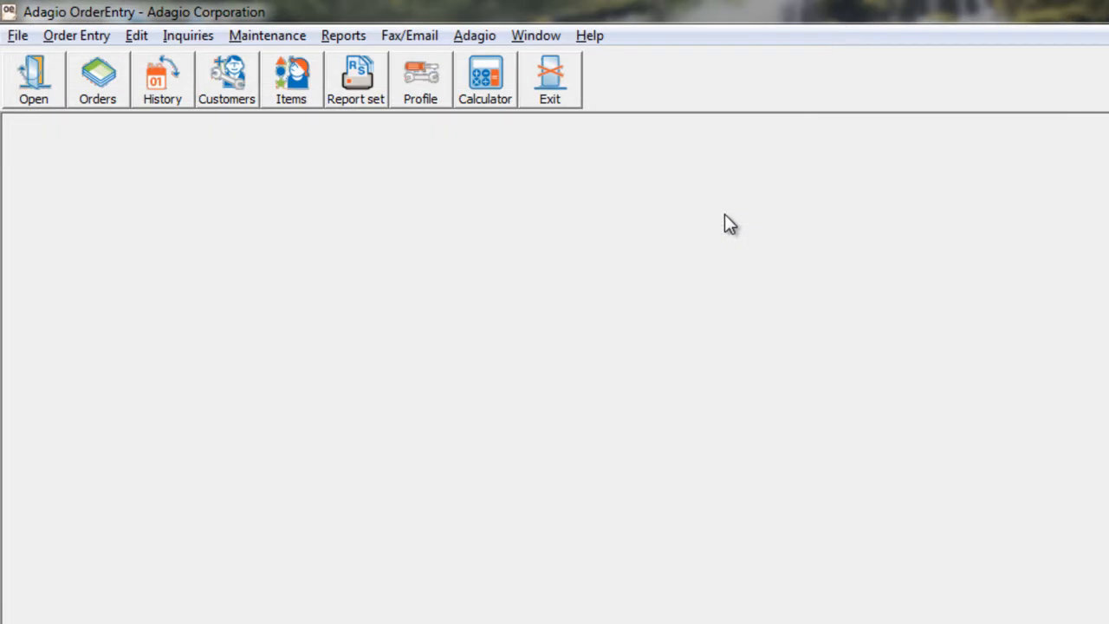
View the archived PDF of Pacific Lumber's invoice from the invoices list, and close the PDF viewer.
click(110, 96)
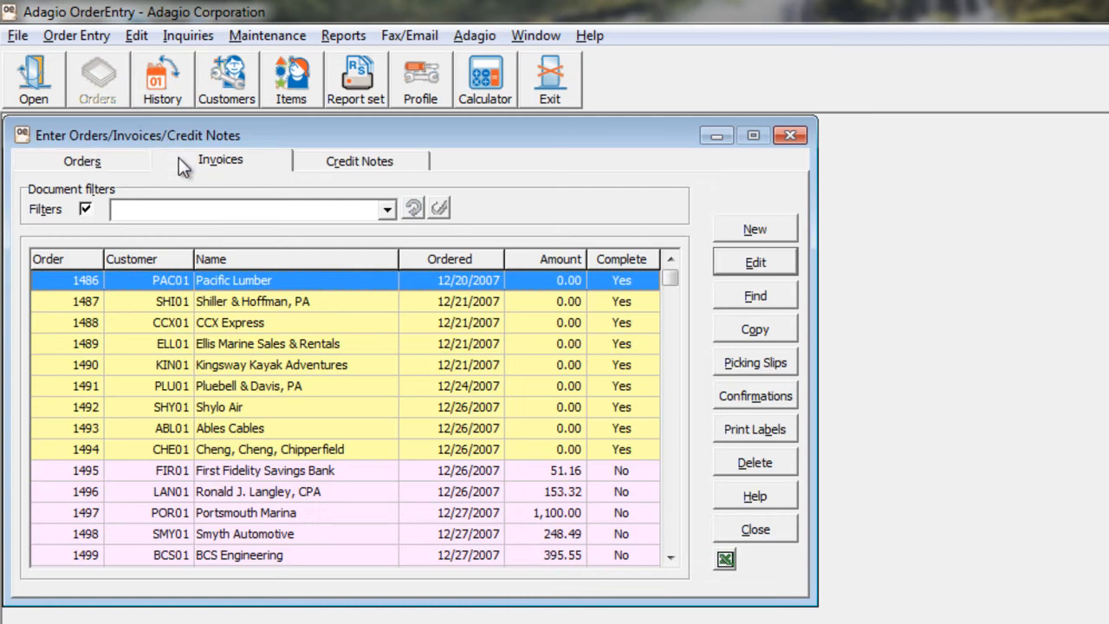
click(179, 160)
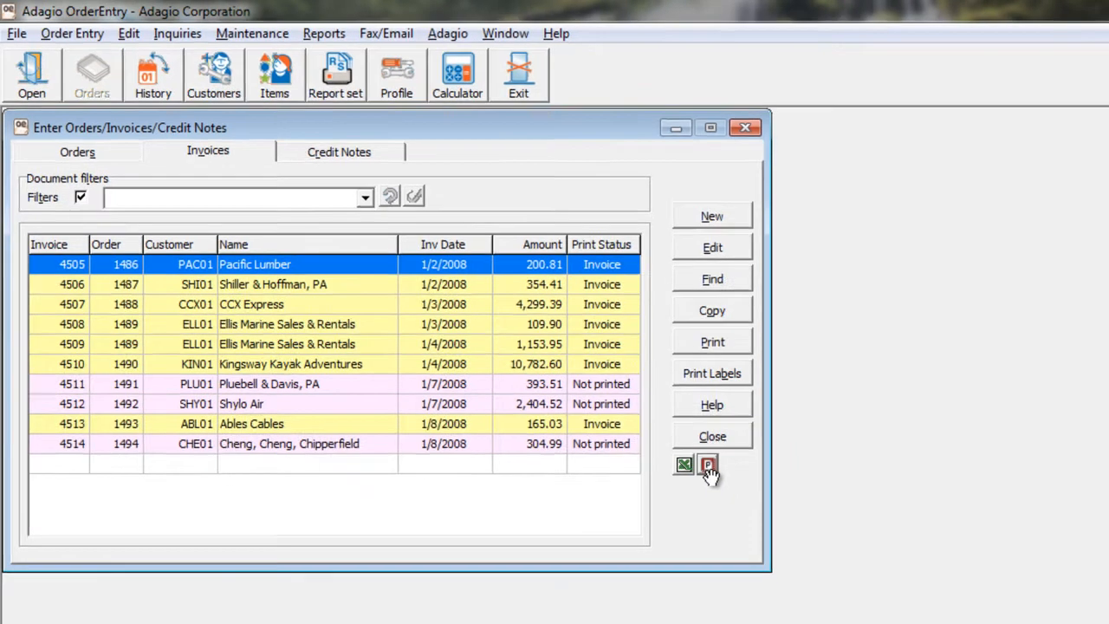
click(707, 467)
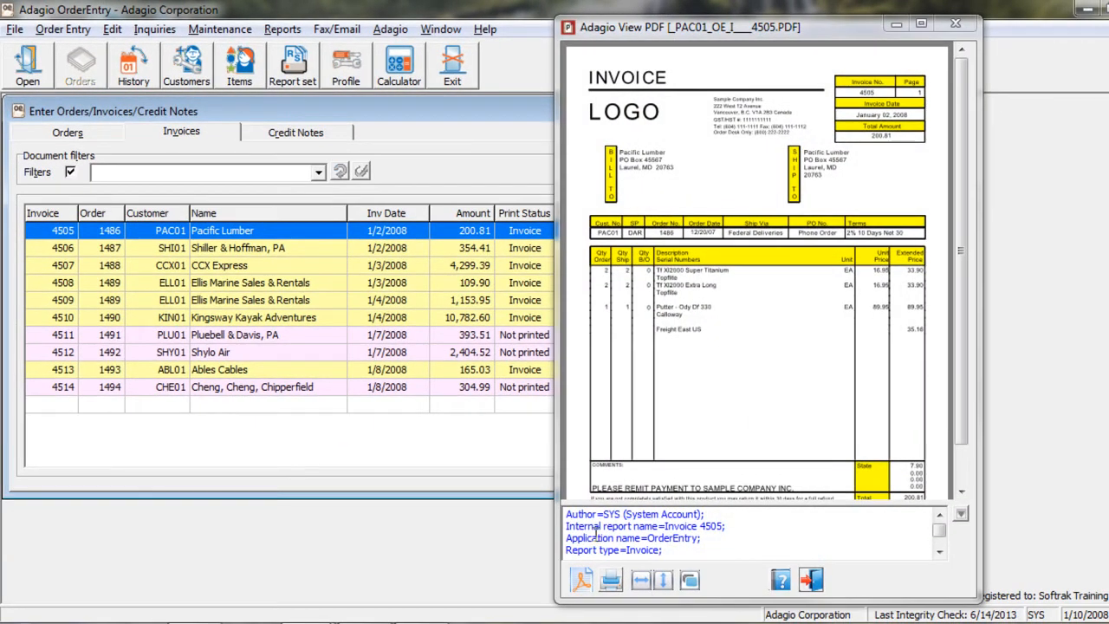
mouse_move(555, 487)
mouse_down()
mouse_move(488, 490)
mouse_move(557, 485)
mouse_up()
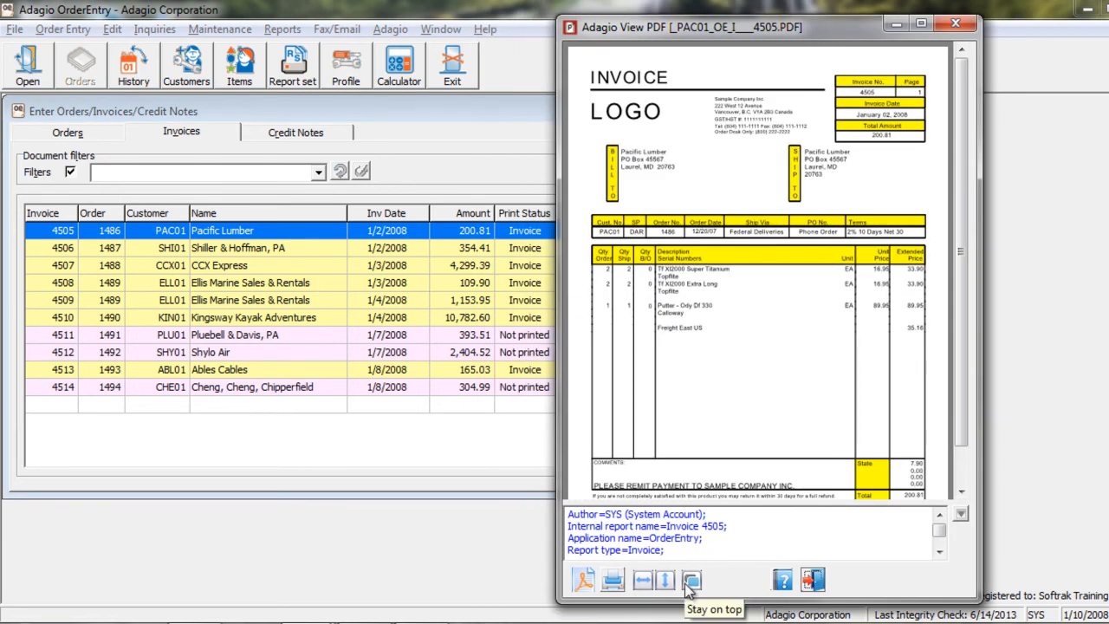
click(955, 24)
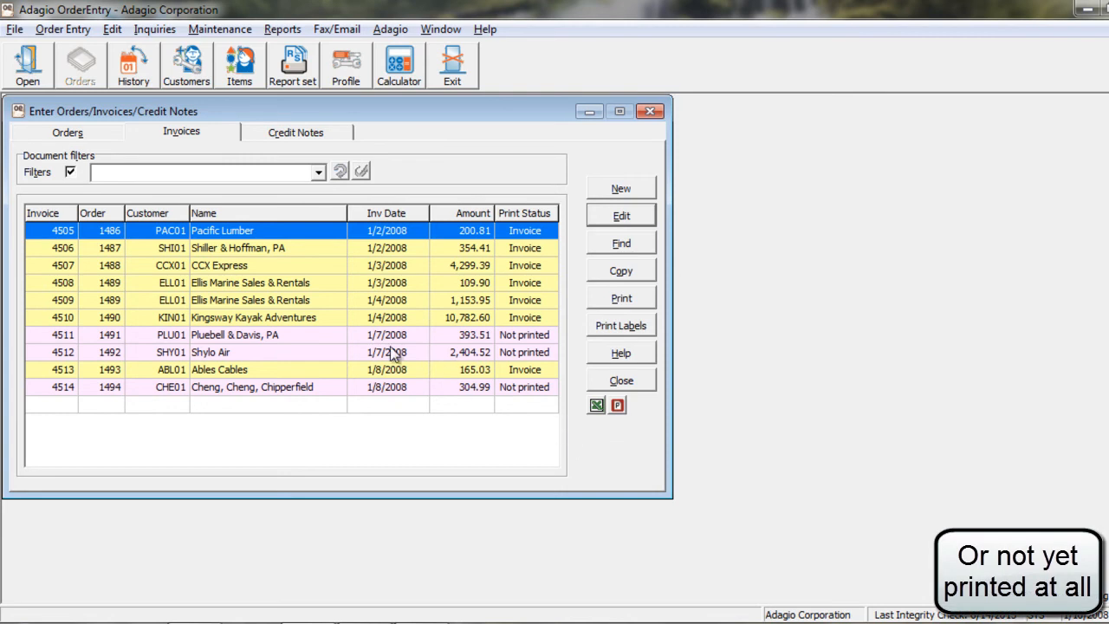
Check PDF availability for printed and unprinted invoices, viewing Kingsway Kayak Adventures, CCX Express, Shiller & Hoffman and Pluebell & Davis, and close the viewer.
click(330, 336)
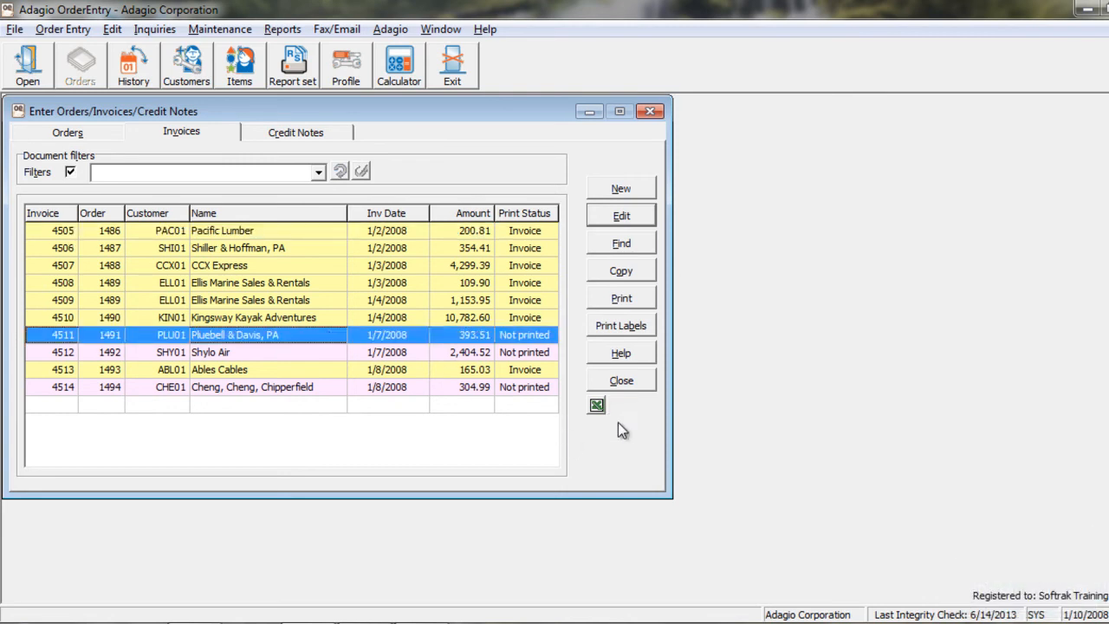
click(300, 318)
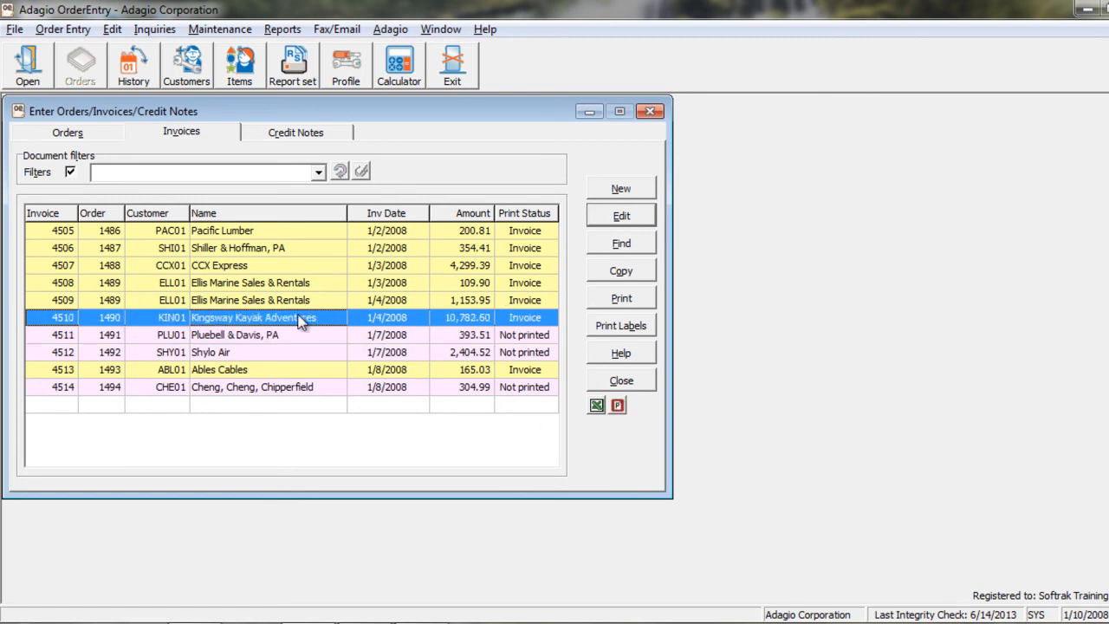
click(616, 407)
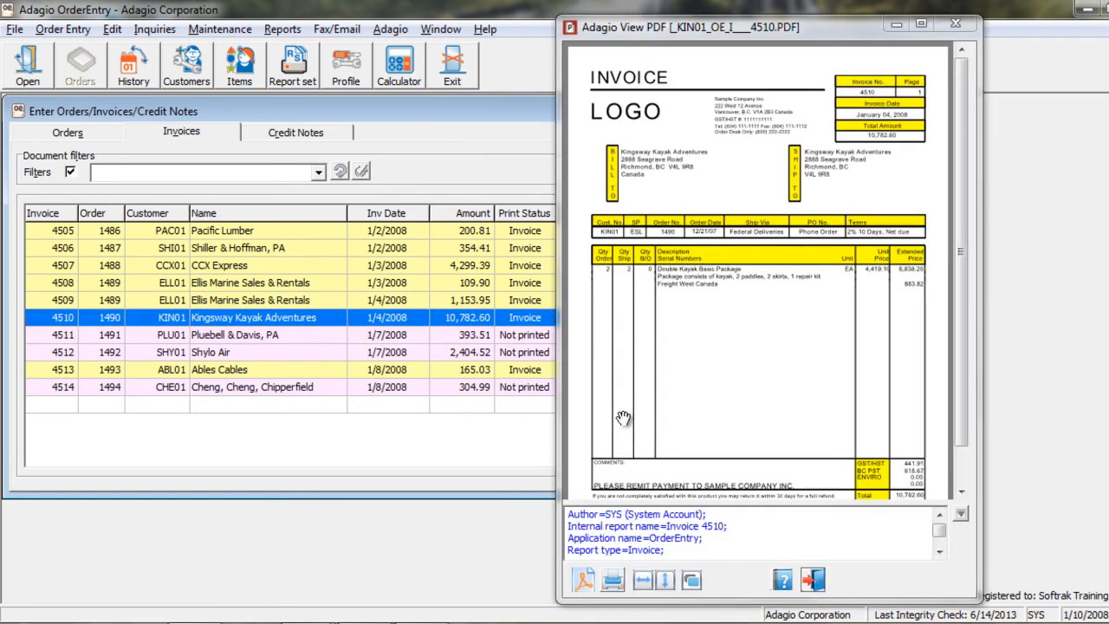
click(274, 270)
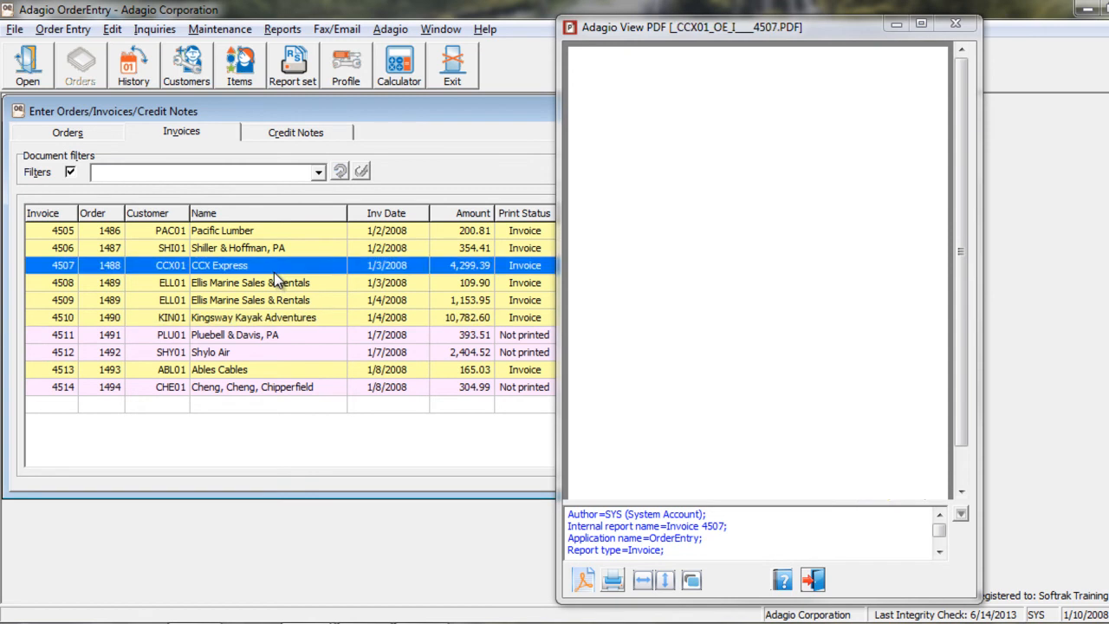
click(277, 247)
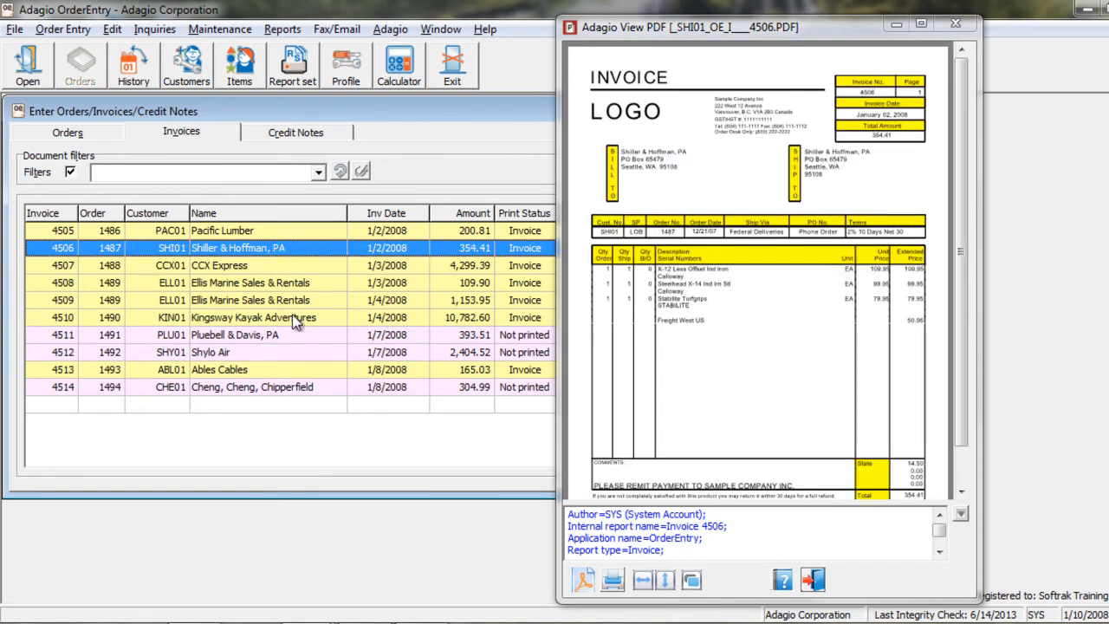
click(301, 337)
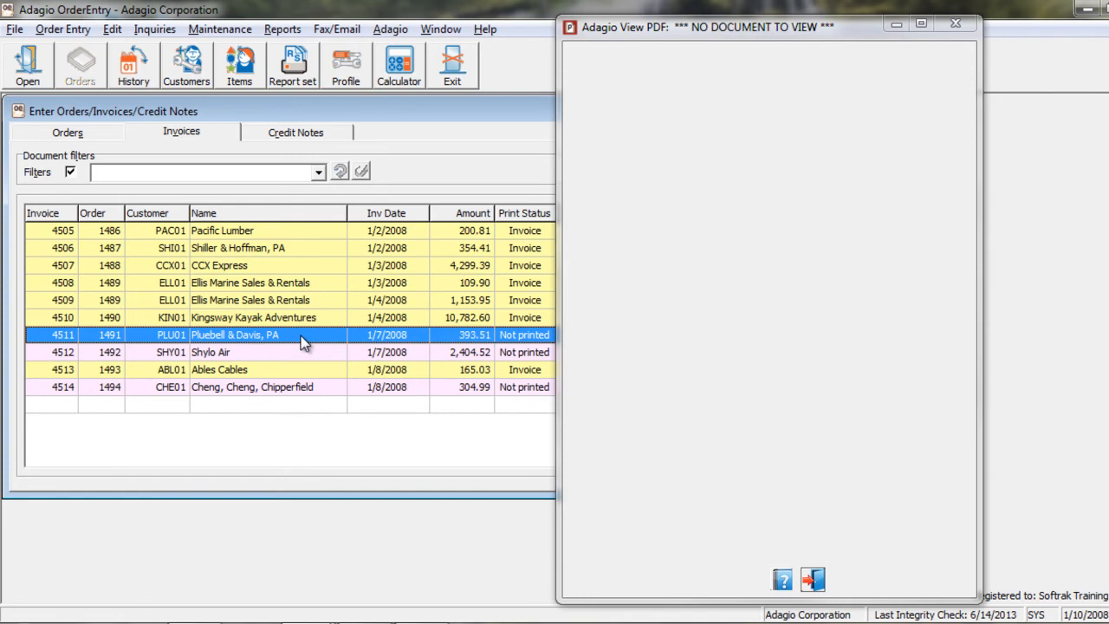
click(954, 24)
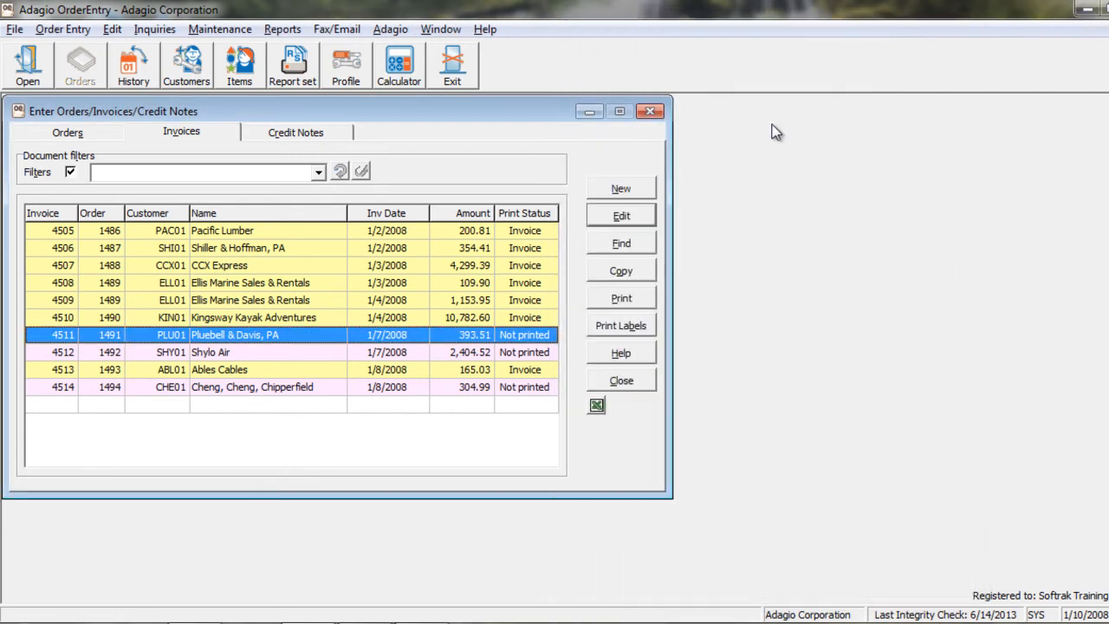
View the archived PDF of Ross Florists' credit note, and close the PDF viewer.
click(333, 137)
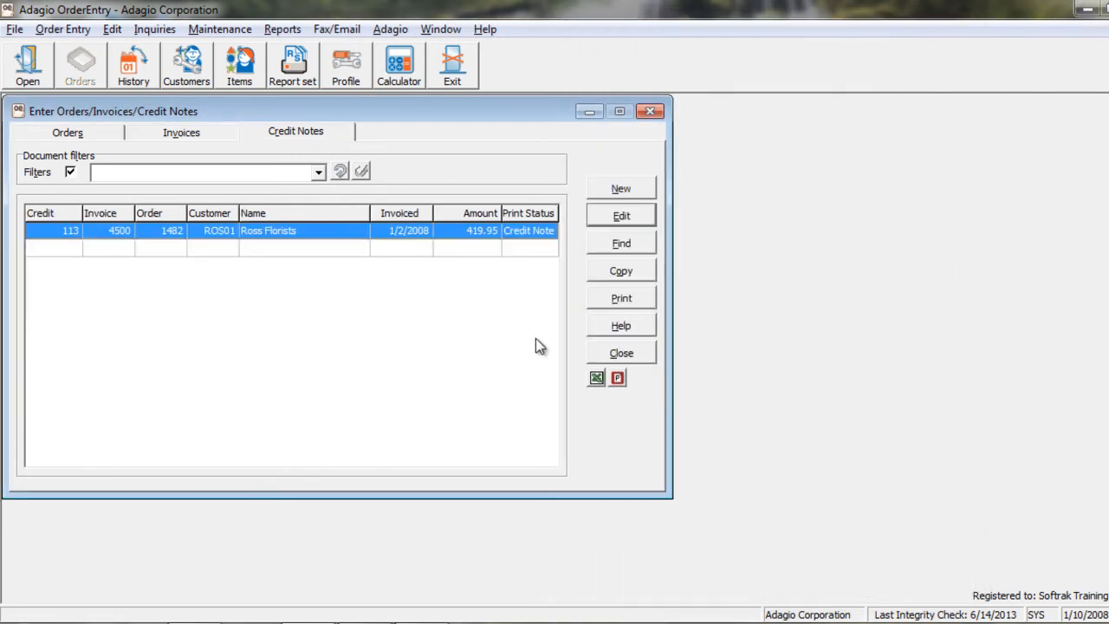
click(617, 378)
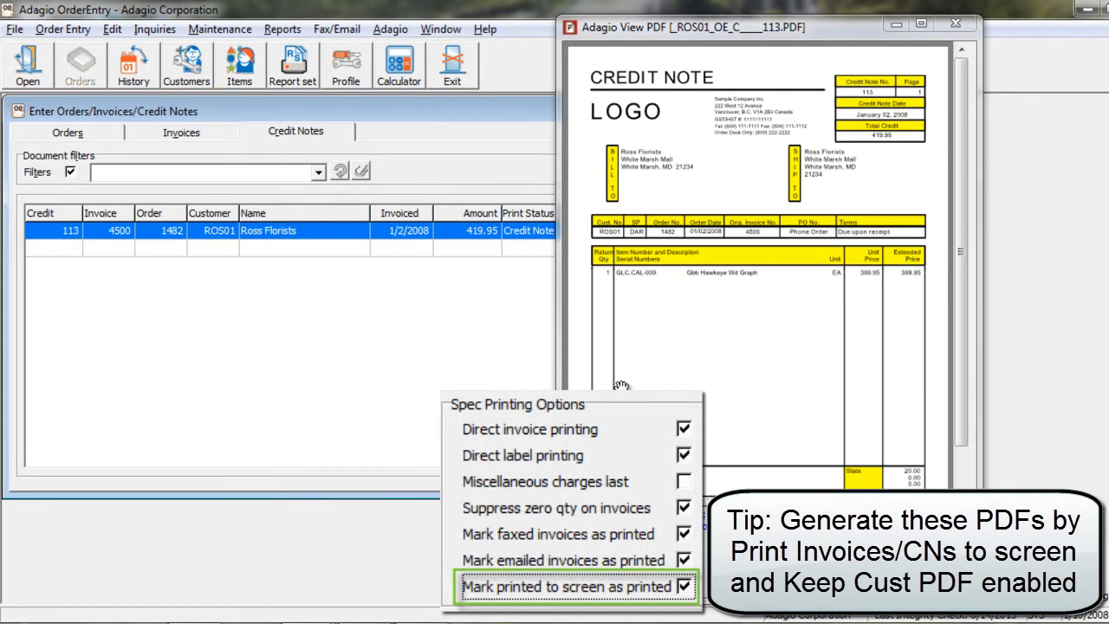
click(943, 27)
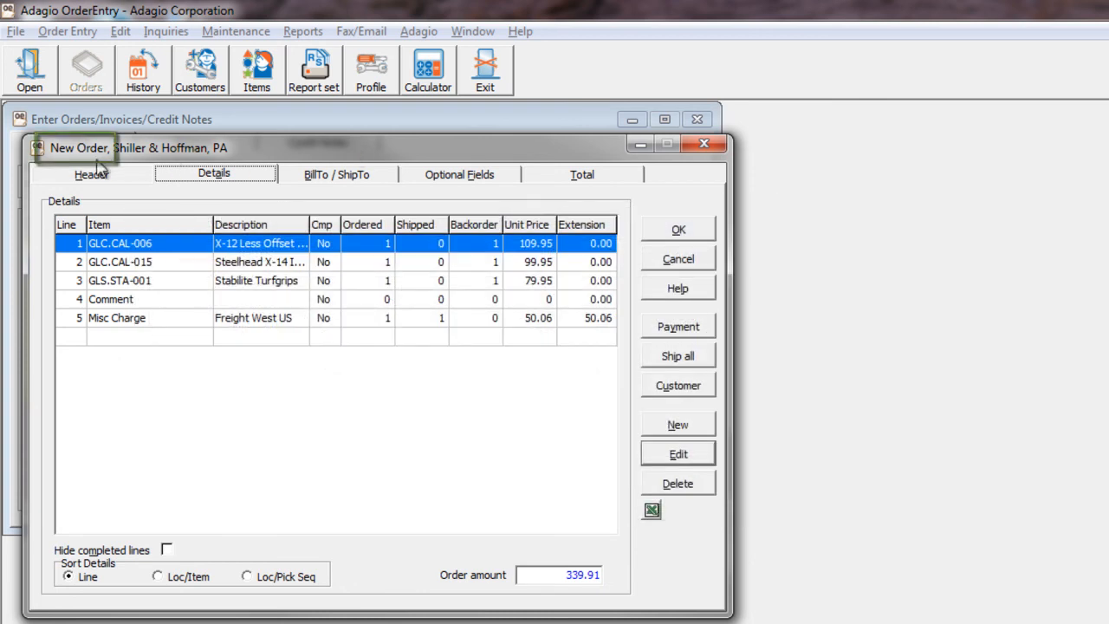
Post the new Shiller & Hoffman document as an order instead of an invoice, and close the picking list printing options without printing.
click(662, 234)
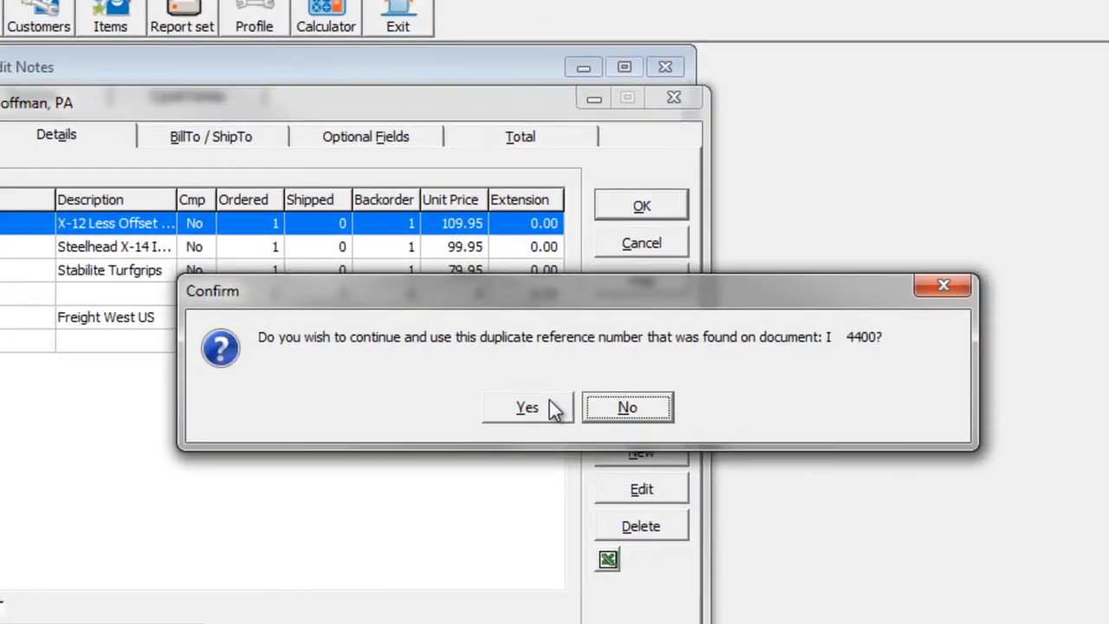
click(586, 389)
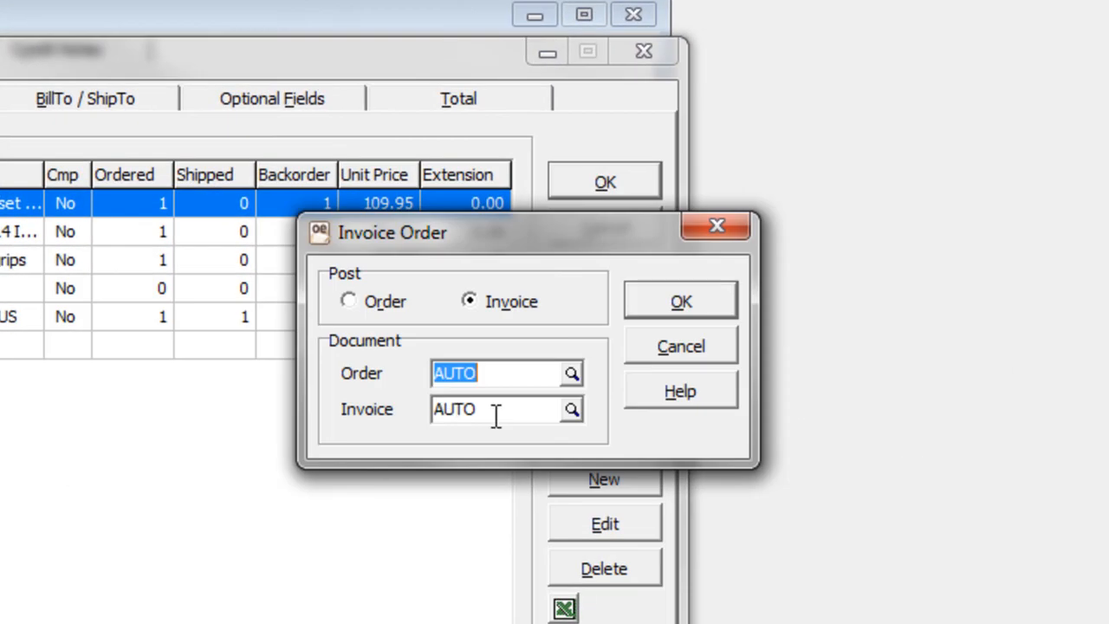
click(377, 308)
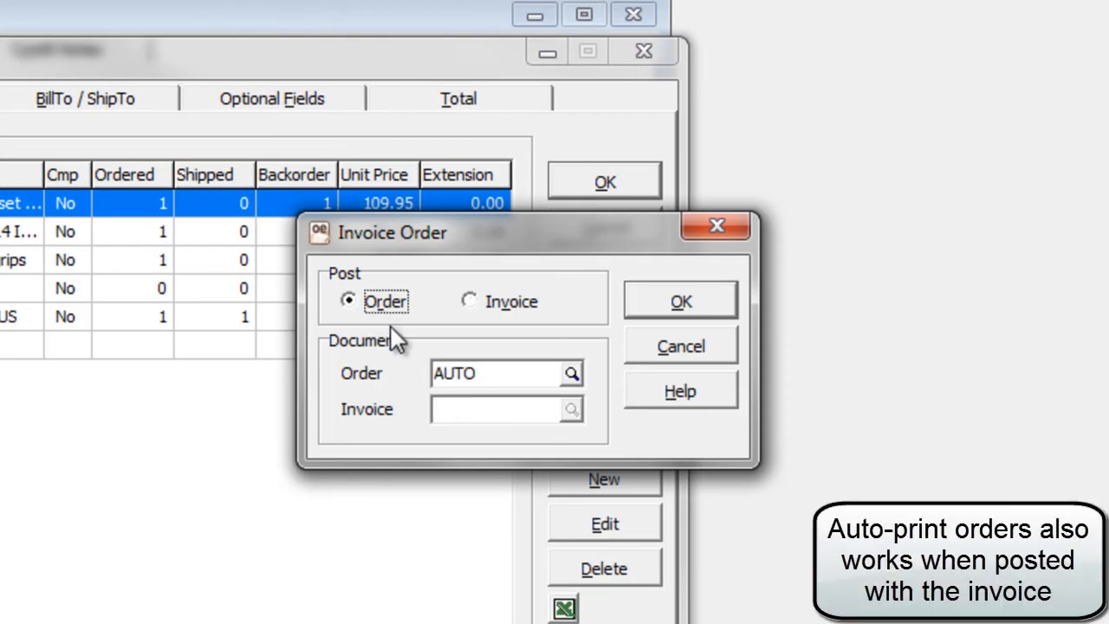
click(656, 307)
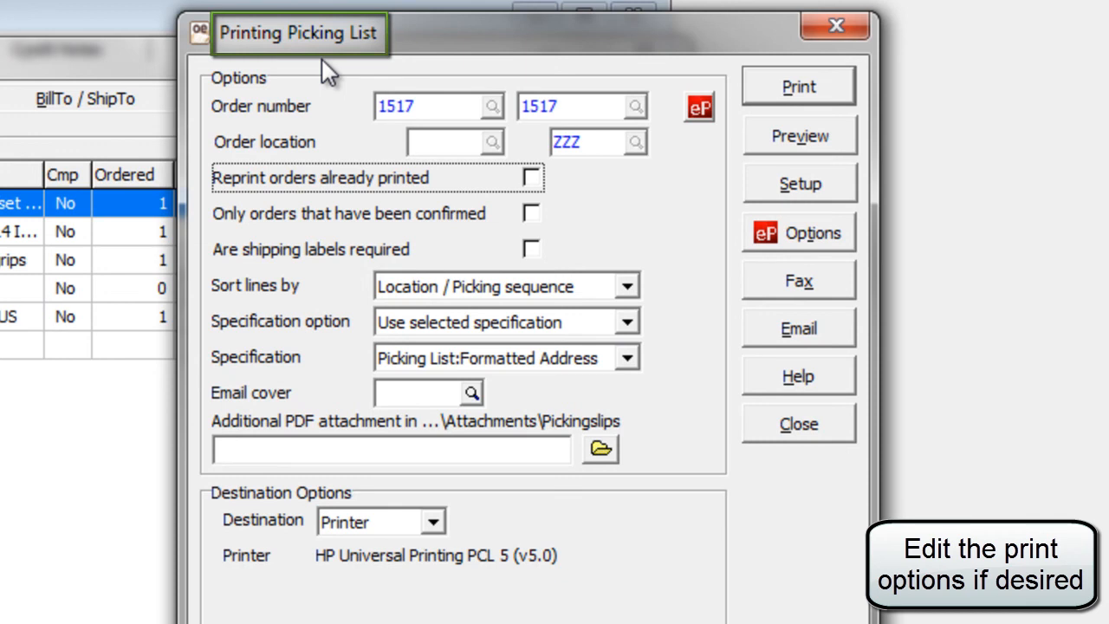
click(785, 429)
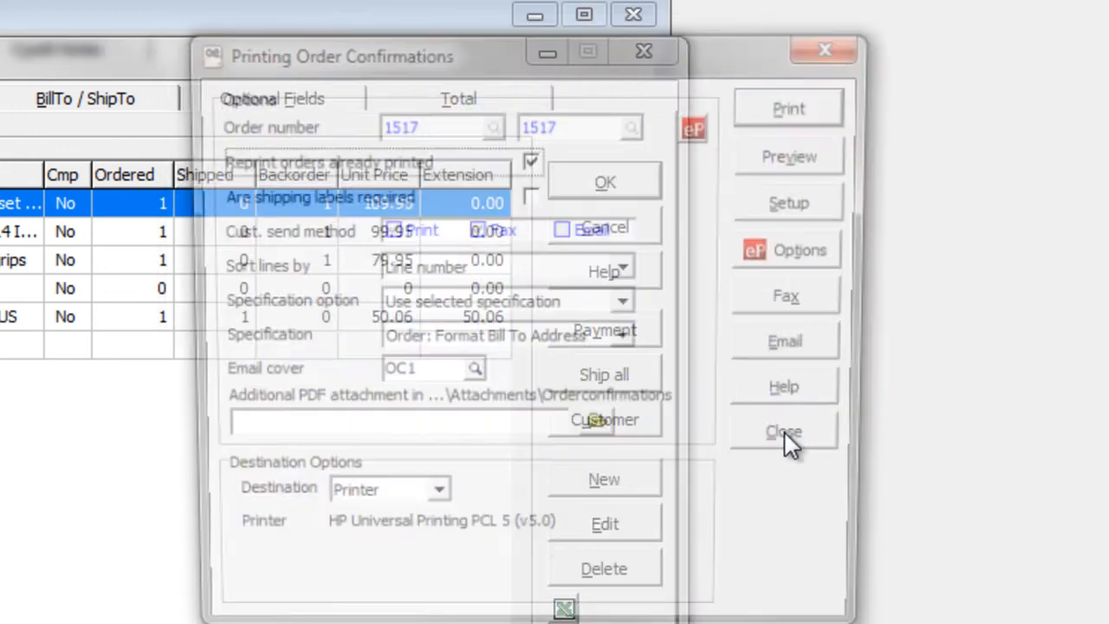